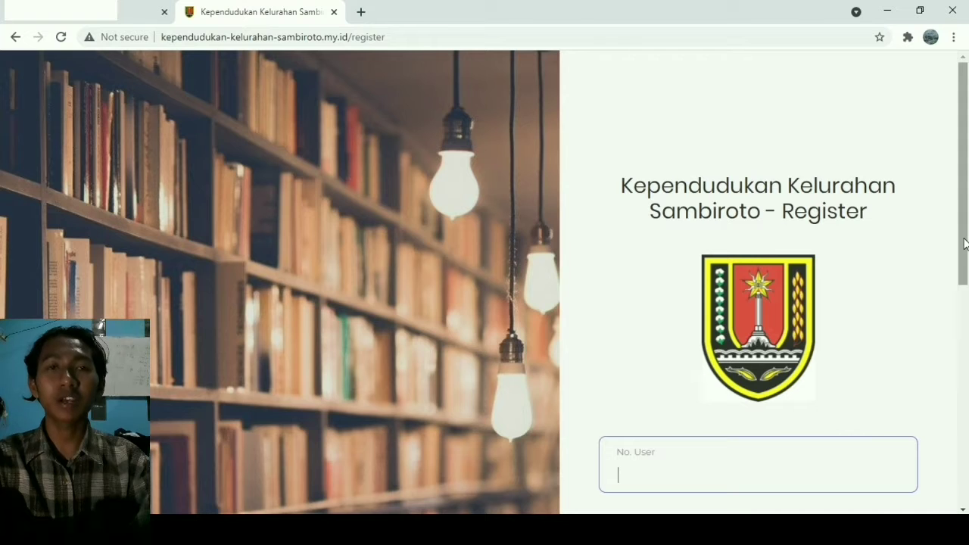
Fill in the user number, full name and email address in the registration form.
{"action": "left_click_drag", "start_coordinate": [963, 243], "coordinate": [940, 397]}
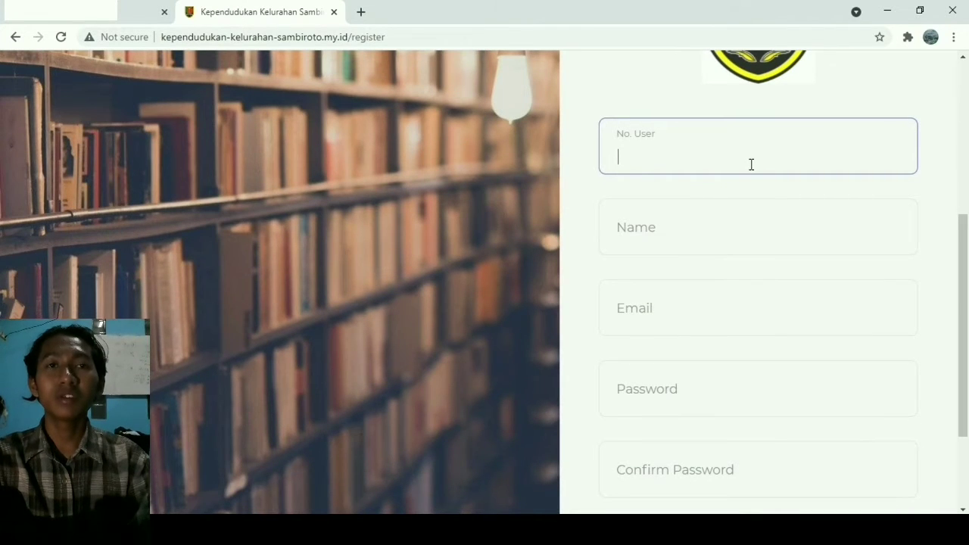
{"action": "type", "text": "4"}
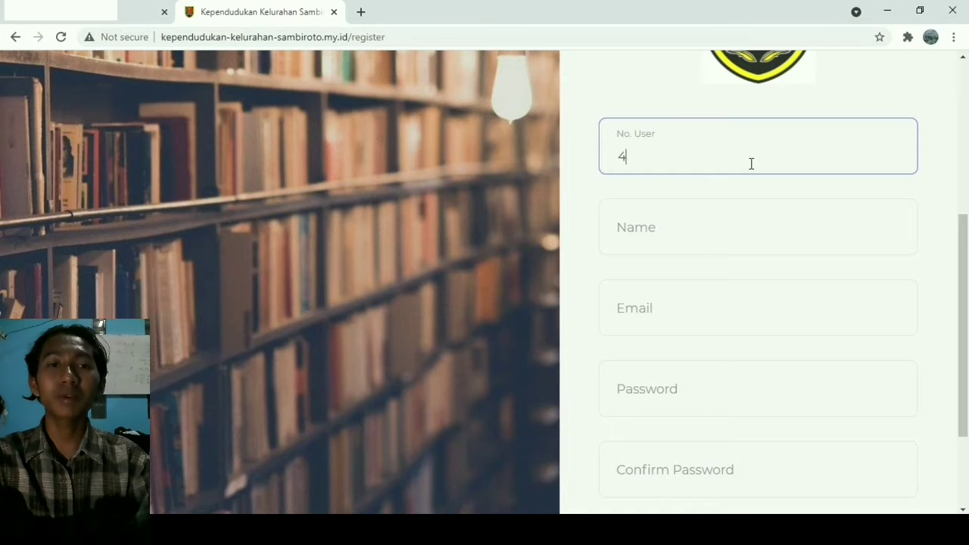
{"action": "type", "text": "5219118"}
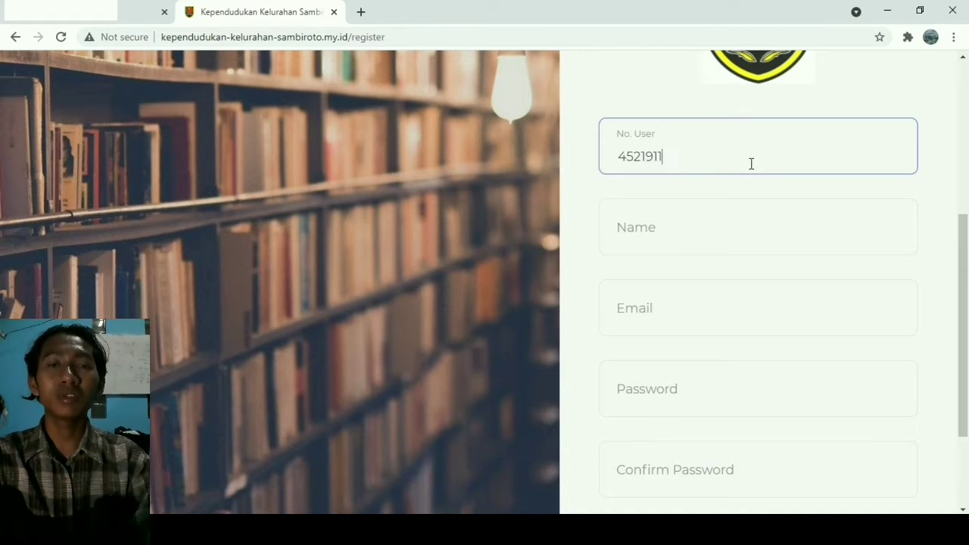
{"action": "left_click", "coordinate": [717, 240]}
{"action": "left_click", "coordinate": [707, 270]}
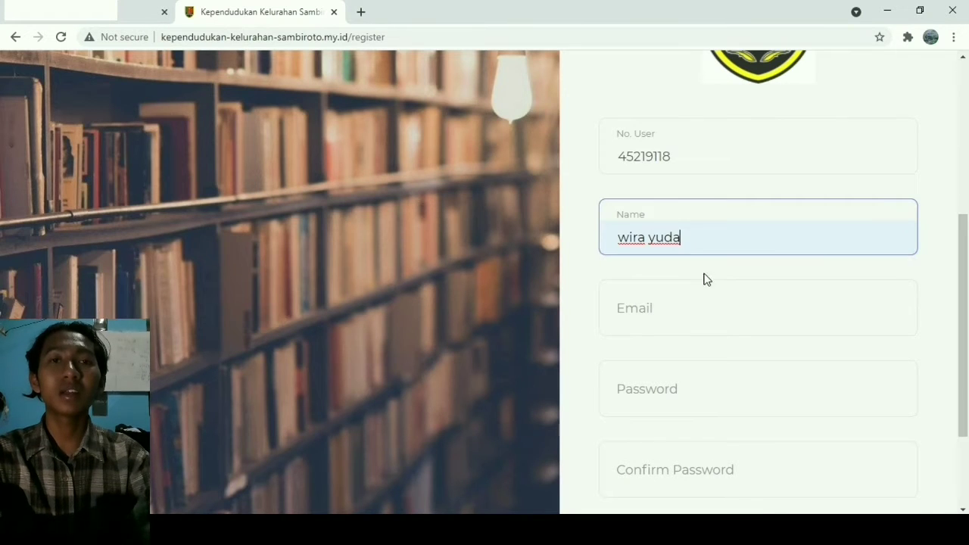
{"action": "left_click", "coordinate": [698, 305]}
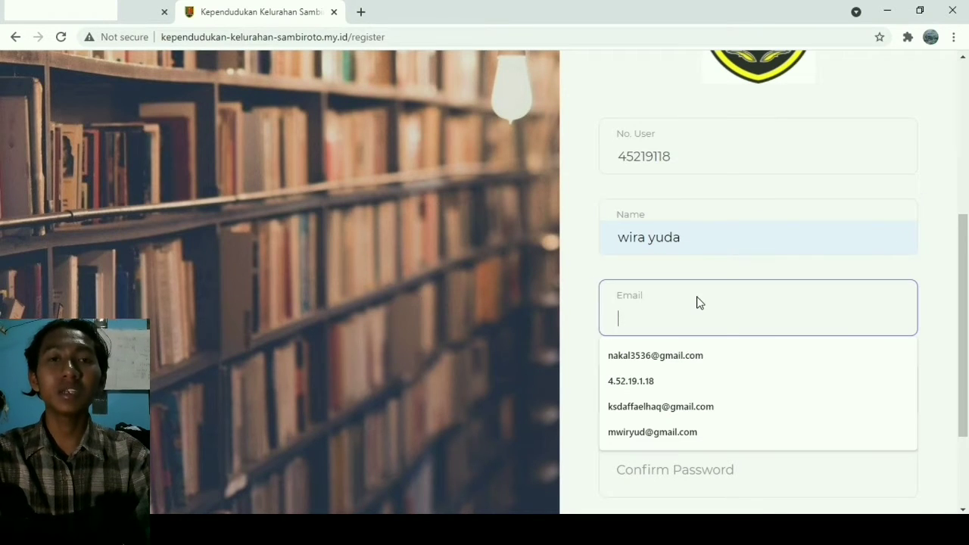
{"action": "type", "text": "m"}
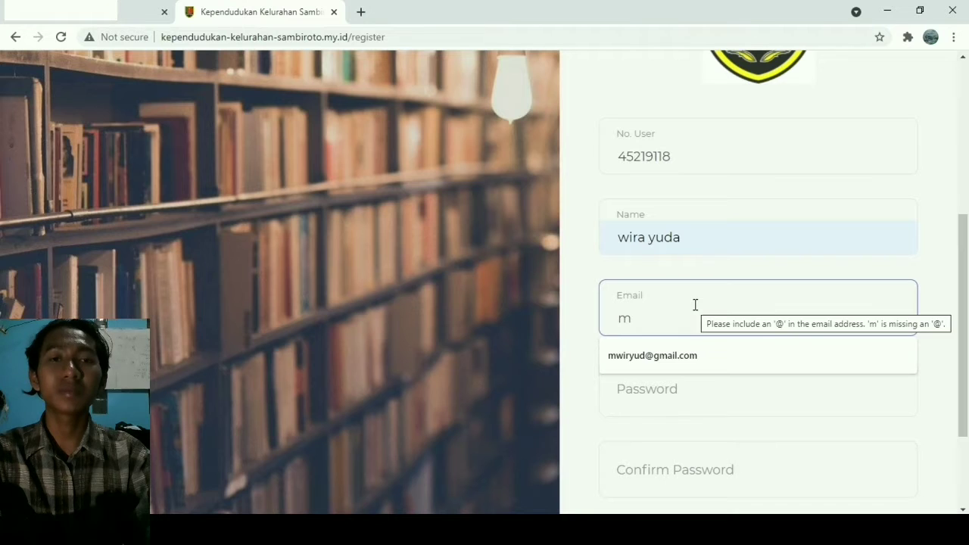
{"action": "left_click", "coordinate": [684, 353]}
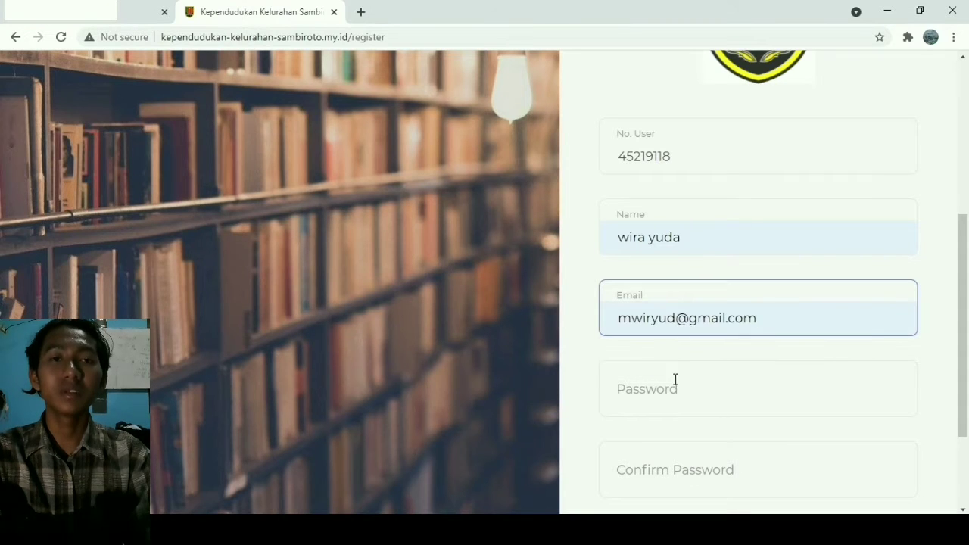
Enter the account password in both the password and confirmation fields and submit the registration.
{"action": "left_click", "coordinate": [674, 383]}
{"action": "type", "text": "*****"}
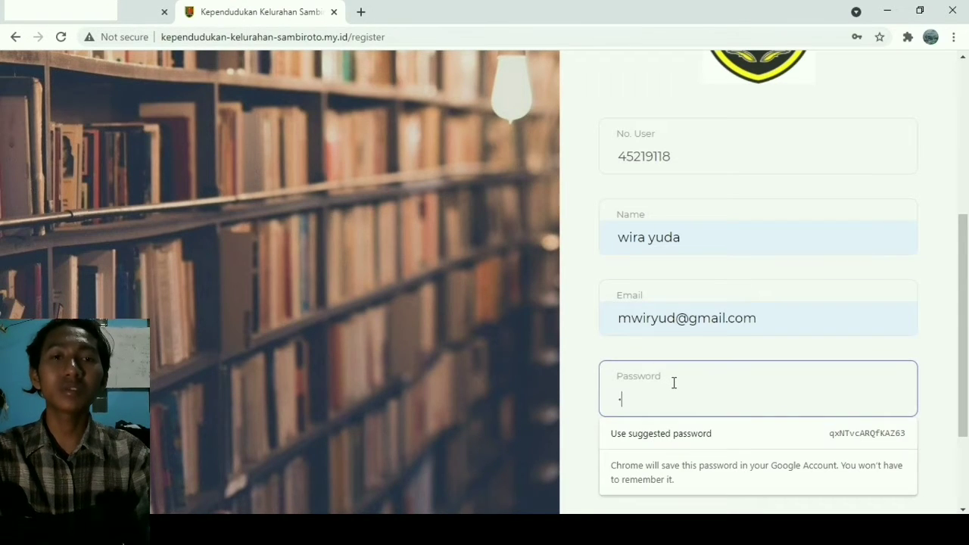
{"action": "type", "text": "***"}
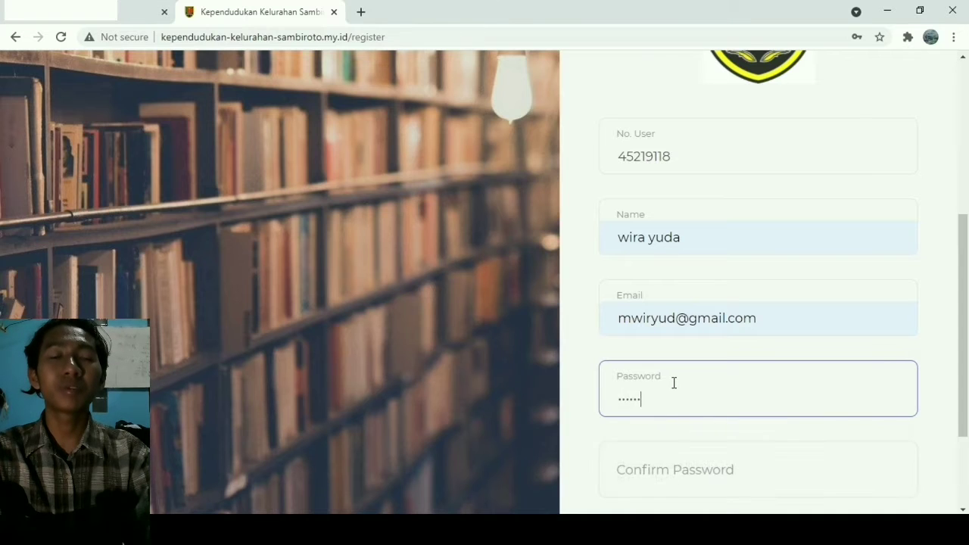
{"action": "left_click", "coordinate": [657, 461]}
{"action": "type", "text": "***"}
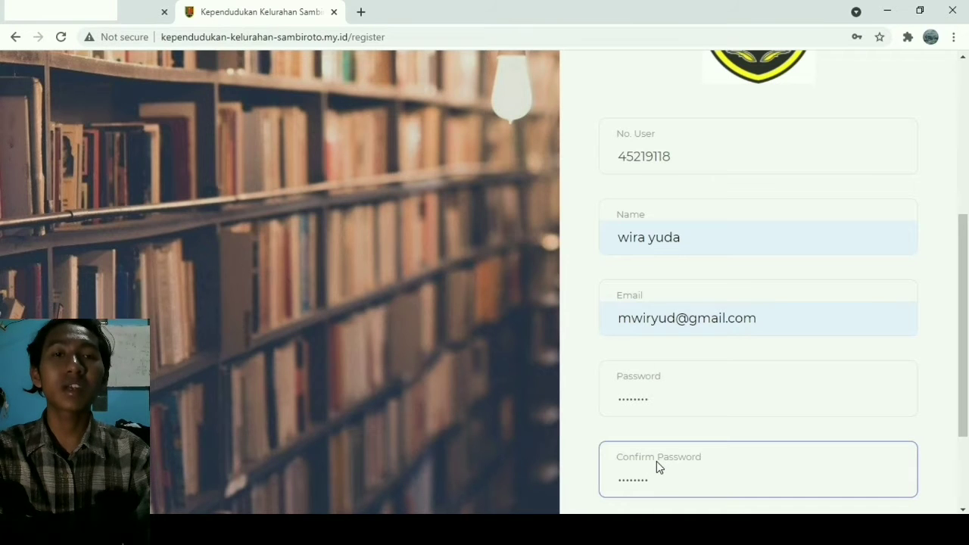
{"action": "left_click_drag", "start_coordinate": [967, 277], "coordinate": [967, 344]}
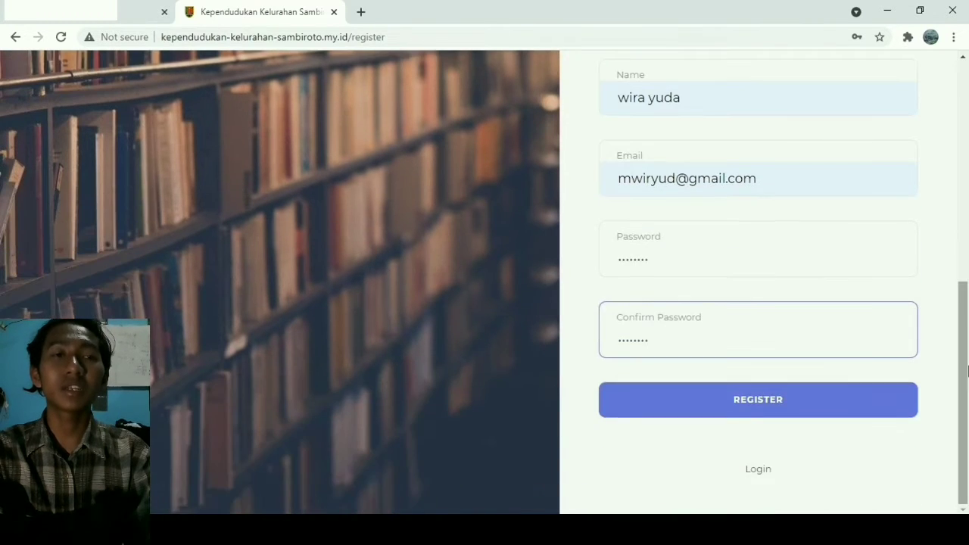
{"action": "left_click", "coordinate": [834, 401]}
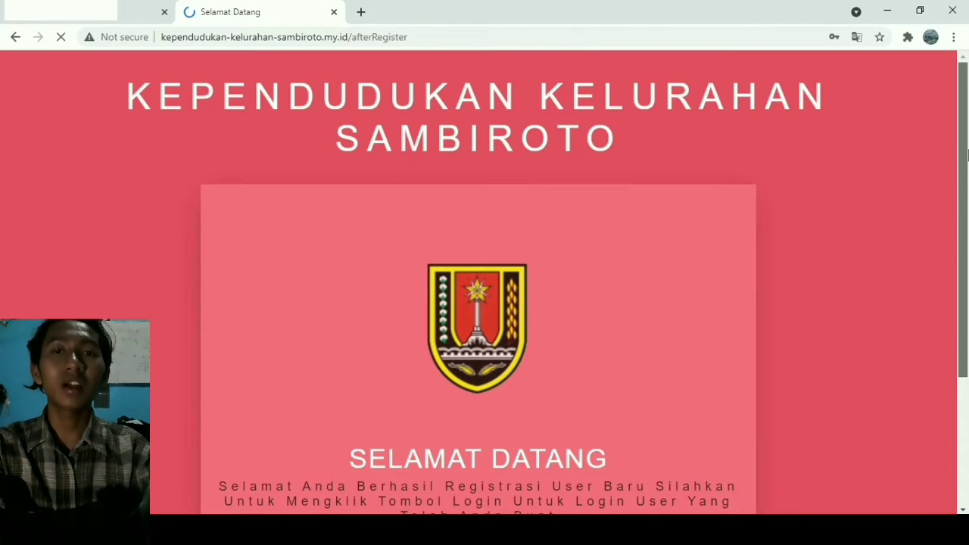
Decline saving the password for this site and proceed from the welcome page to the login form.
{"action": "left_click_drag", "start_coordinate": [968, 140], "coordinate": [967, 269]}
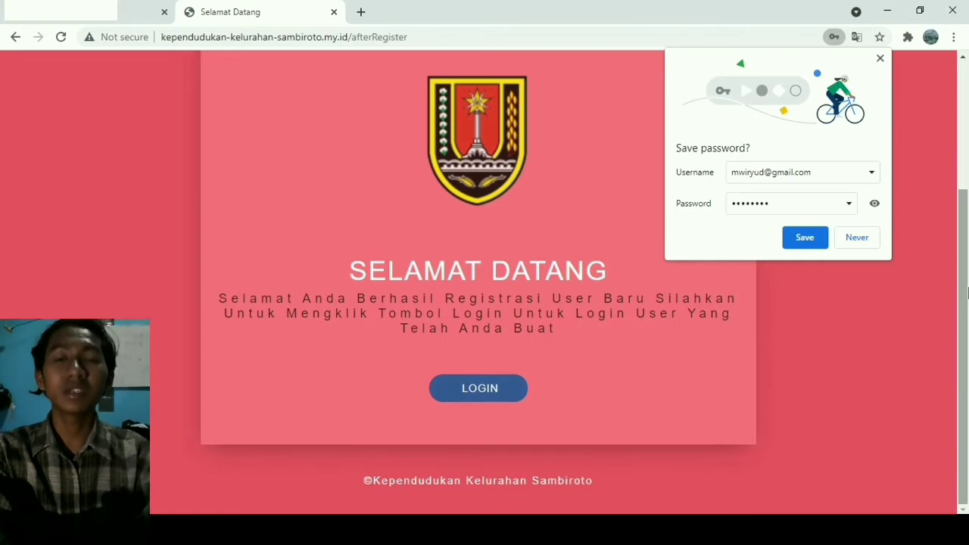
{"action": "left_click", "coordinate": [856, 239]}
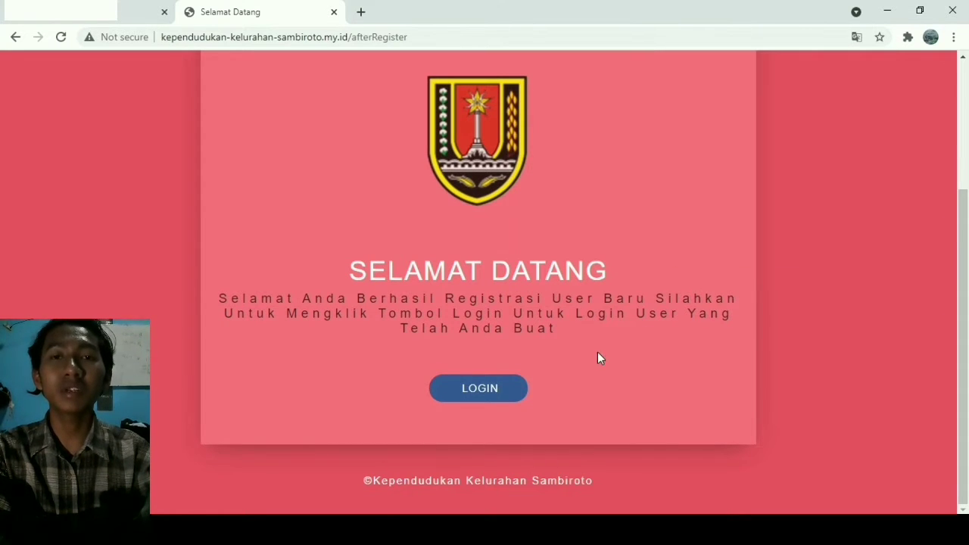
{"action": "left_click", "coordinate": [516, 388]}
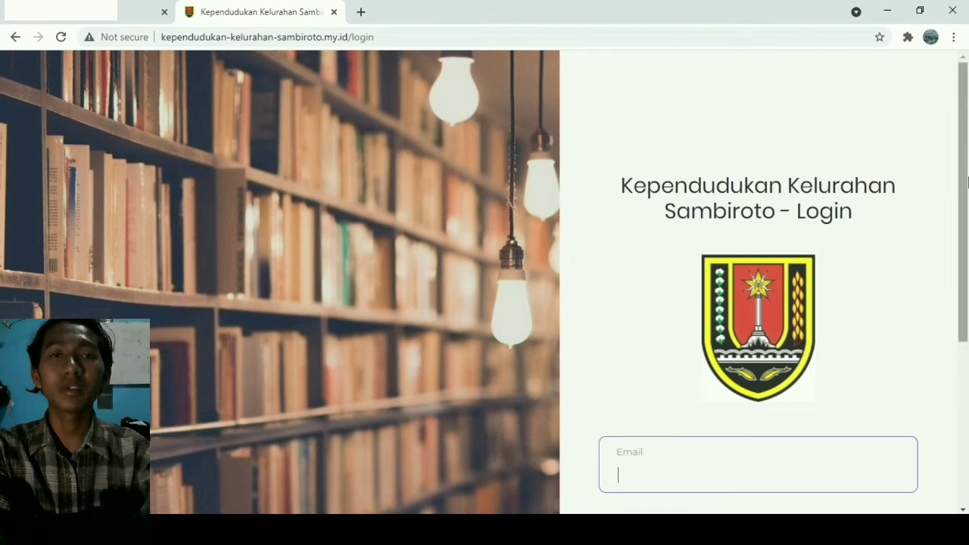
Log in to the newly registered account with its email address and password.
{"action": "left_click_drag", "start_coordinate": [967, 182], "coordinate": [966, 288]}
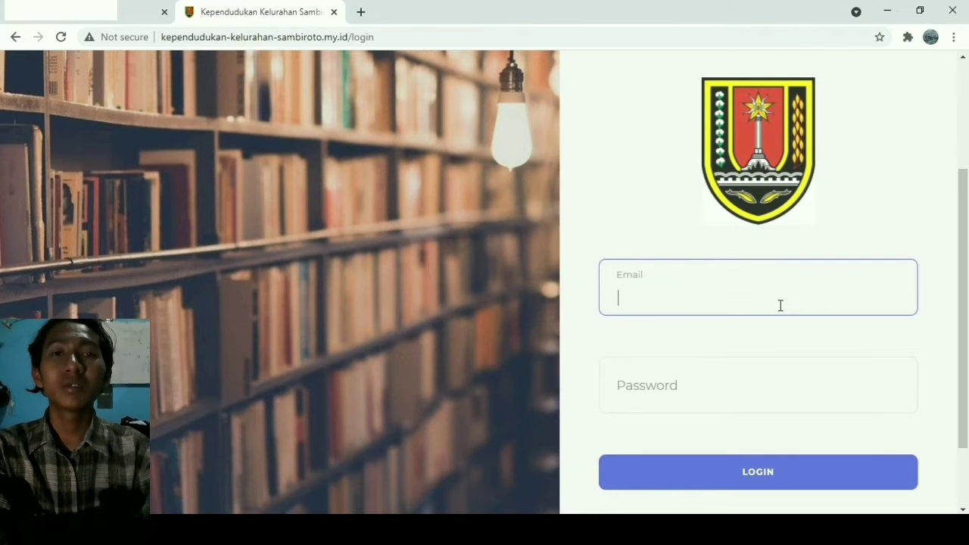
{"action": "type", "text": "m"}
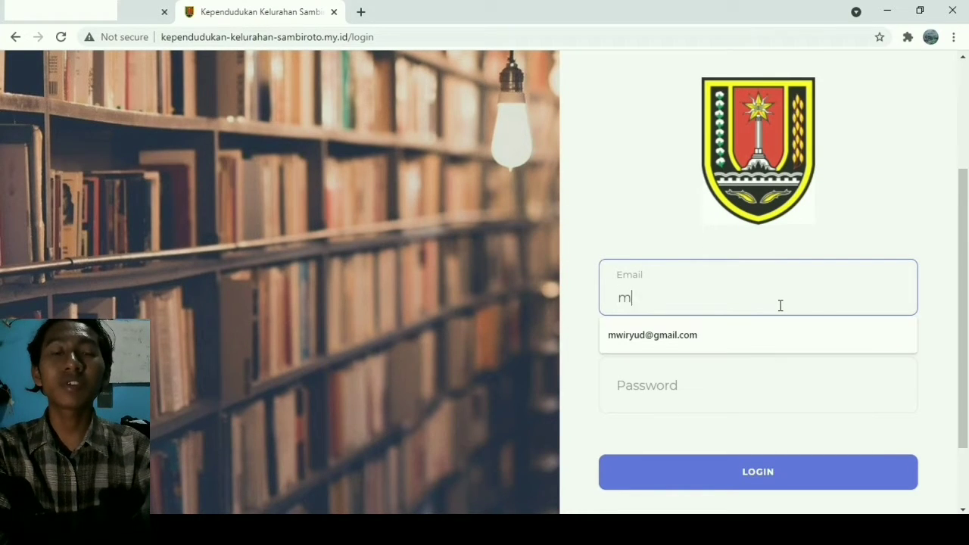
{"action": "left_click", "coordinate": [762, 336]}
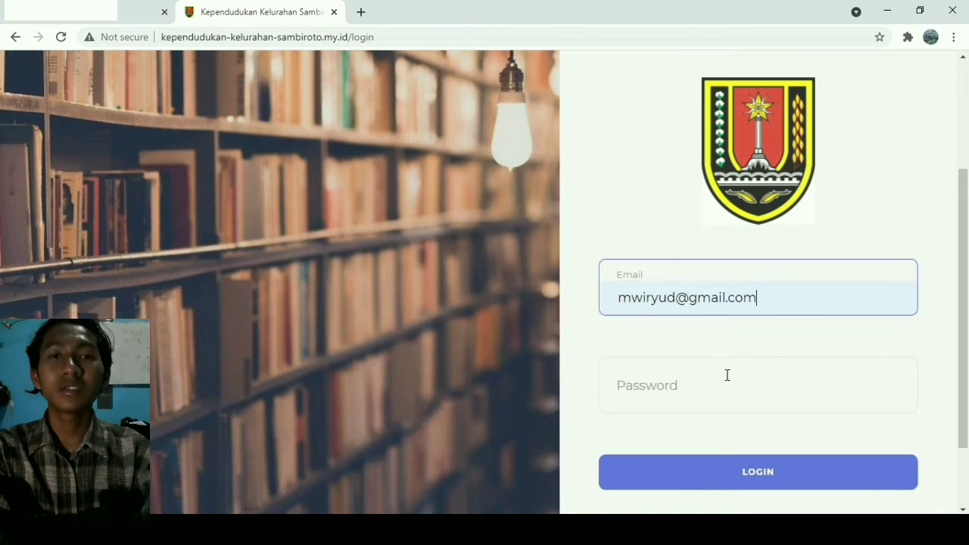
{"action": "left_click", "coordinate": [725, 381]}
{"action": "type", "text": "********"}
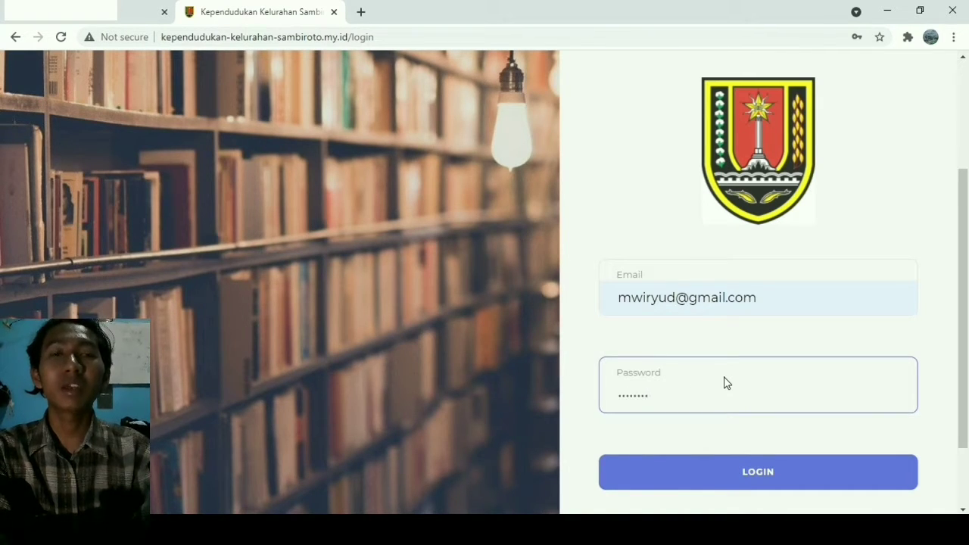
{"action": "left_click", "coordinate": [696, 470]}
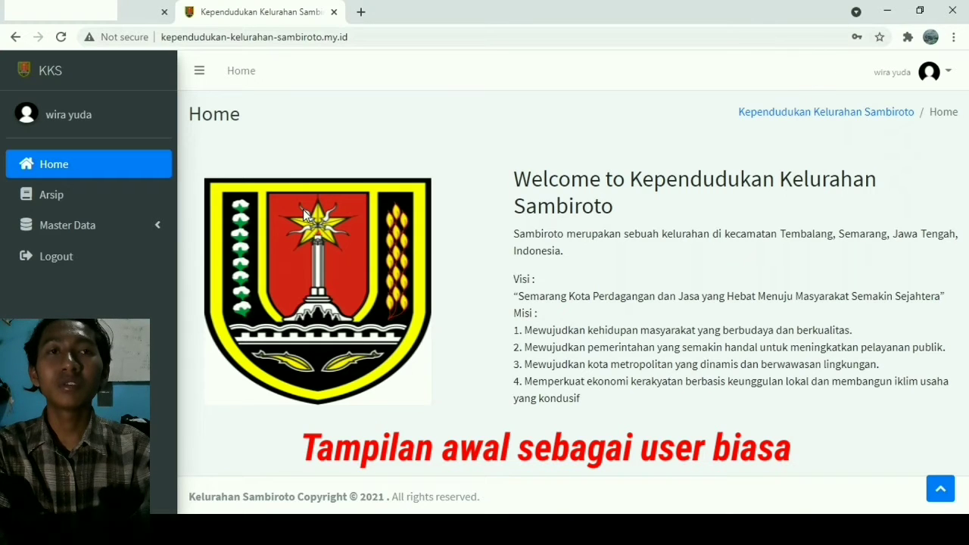
Log out of the regular user account.
{"action": "left_click", "coordinate": [937, 75]}
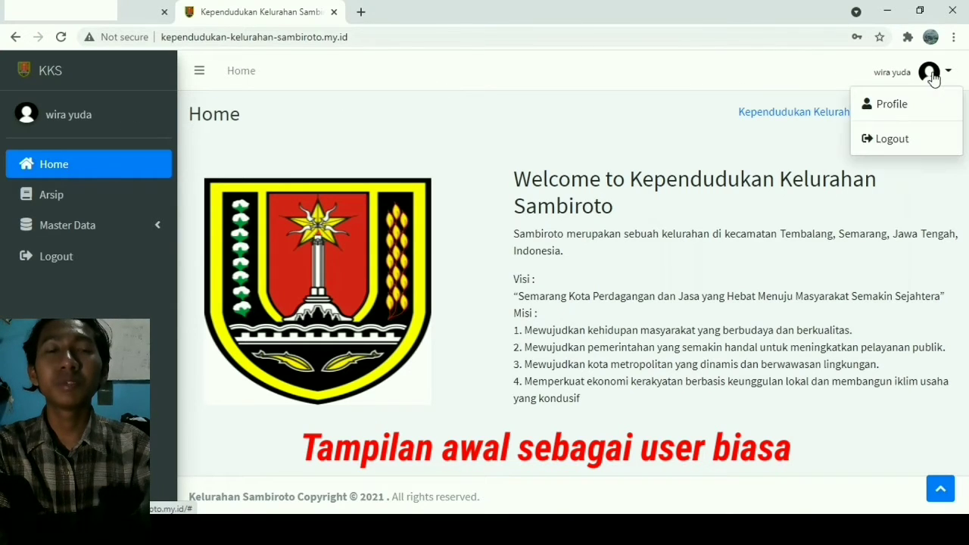
{"action": "left_click", "coordinate": [898, 138]}
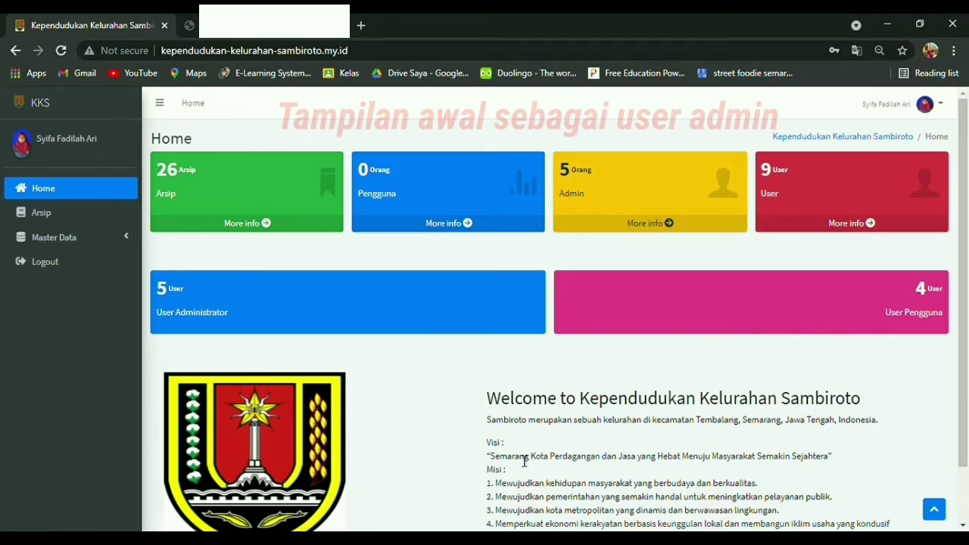
{"action": "scroll", "coordinate": [521, 459], "scroll_direction": "down", "scroll_amount": 1}
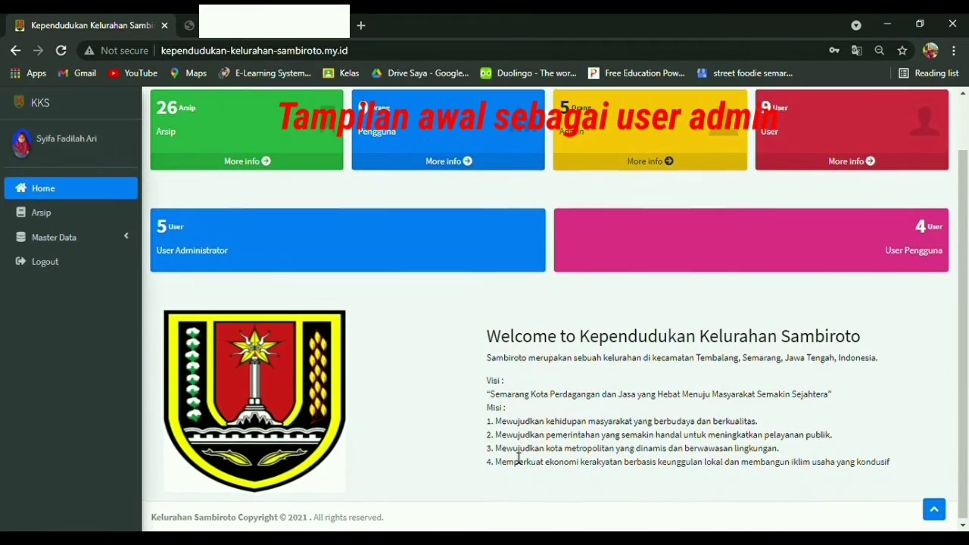
{"action": "scroll", "coordinate": [518, 460], "scroll_direction": "up", "scroll_amount": 1}
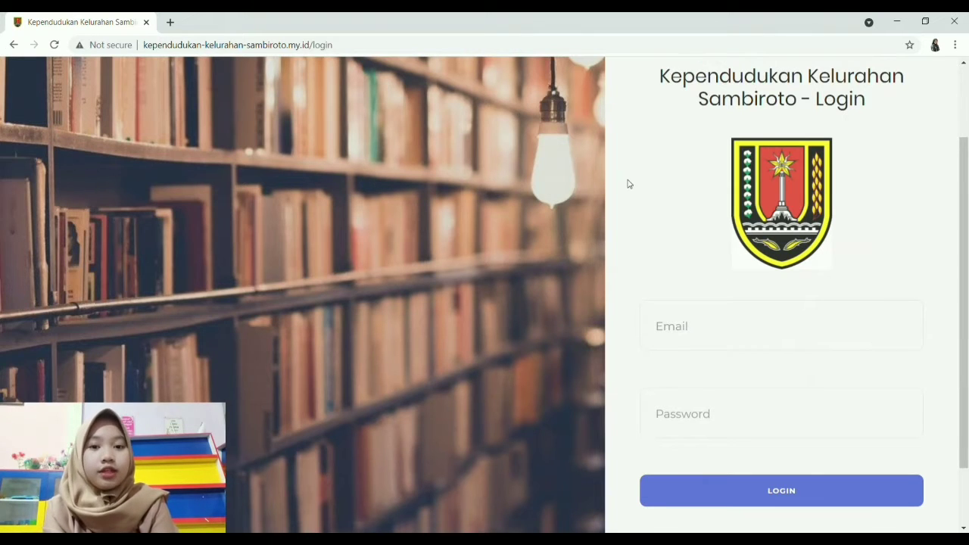
Log in to the admin account using its saved email address and the account password.
{"action": "mouse_move", "coordinate": [968, 223]}
{"action": "left_mouse_down"}
{"action": "mouse_move", "coordinate": [968, 214]}
{"action": "mouse_move", "coordinate": [968, 228]}
{"action": "left_mouse_up"}
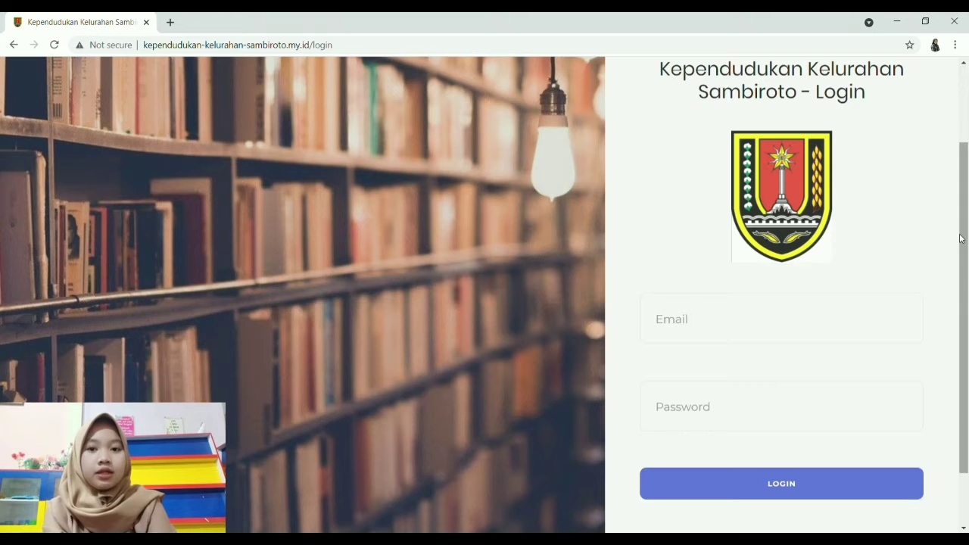
{"action": "scroll", "coordinate": [960, 238], "scroll_direction": "down", "scroll_amount": 1}
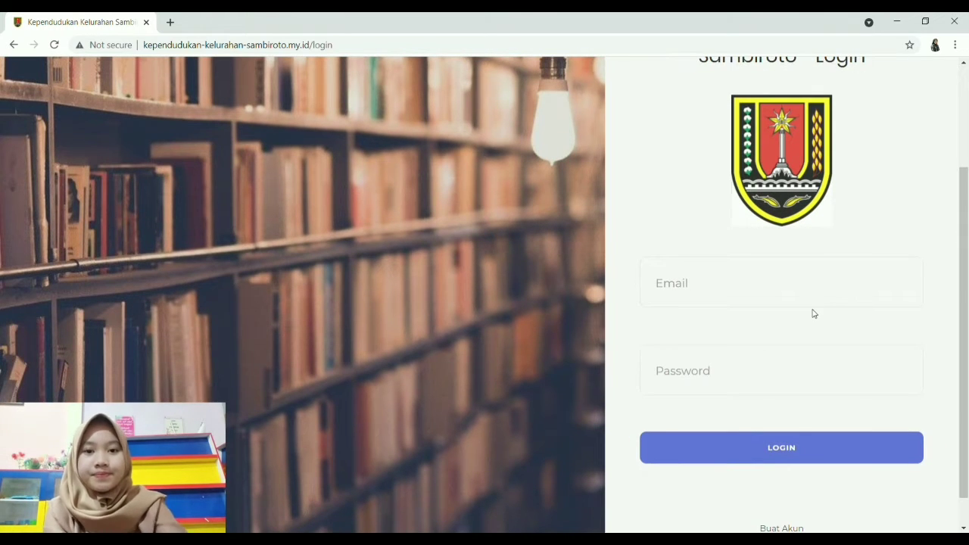
{"action": "left_click", "coordinate": [811, 301]}
{"action": "left_click", "coordinate": [733, 338]}
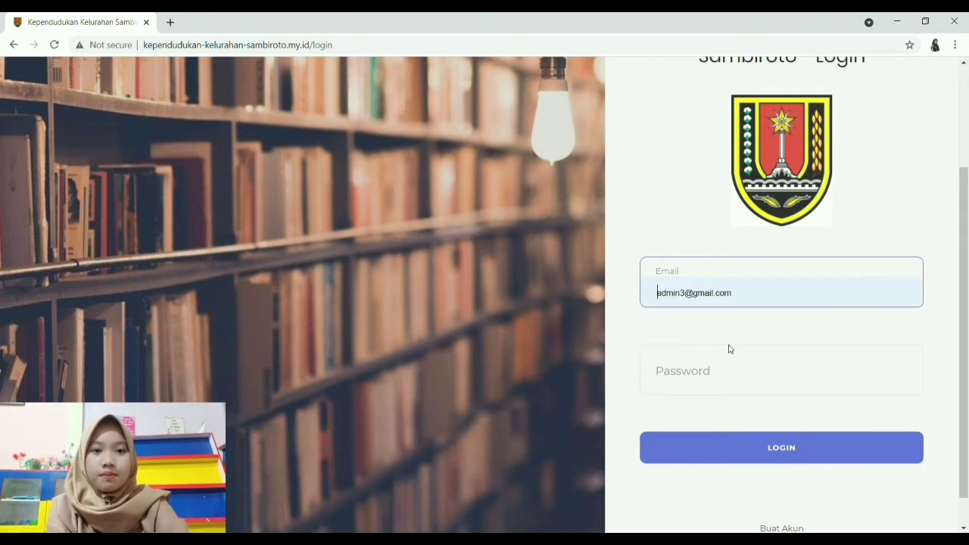
{"action": "left_click", "coordinate": [699, 367]}
{"action": "type", "text": "a"}
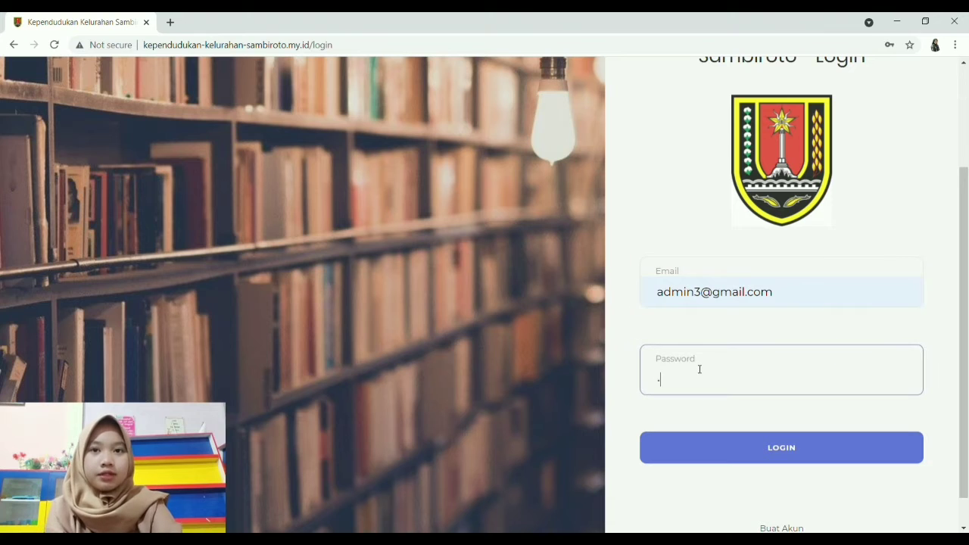
{"action": "type", "text": "•••••••"}
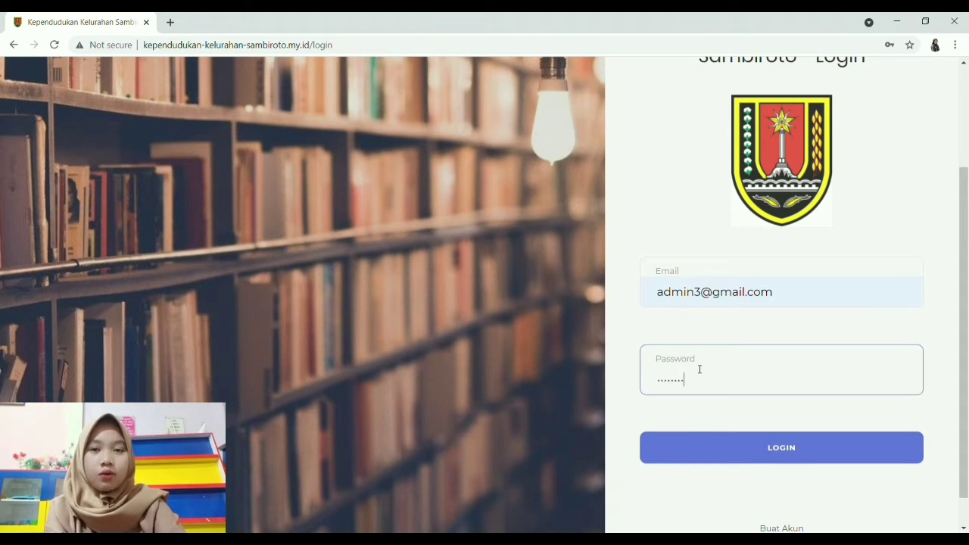
{"action": "left_click", "coordinate": [678, 438]}
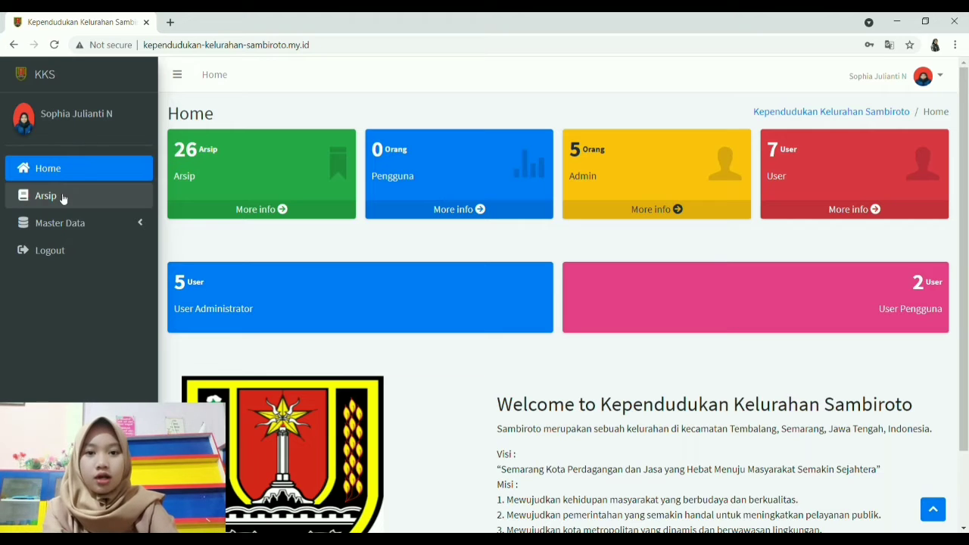
Expand the Master Data entries and review the home dashboard from the summary cards to the vision and mission text.
{"action": "left_click", "coordinate": [72, 224]}
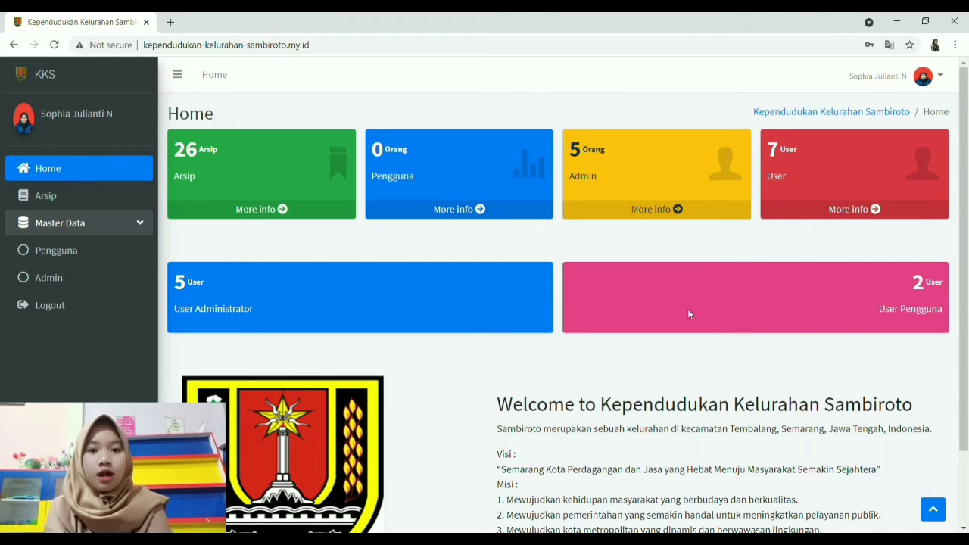
{"action": "left_click_drag", "start_coordinate": [964, 288], "coordinate": [966, 362]}
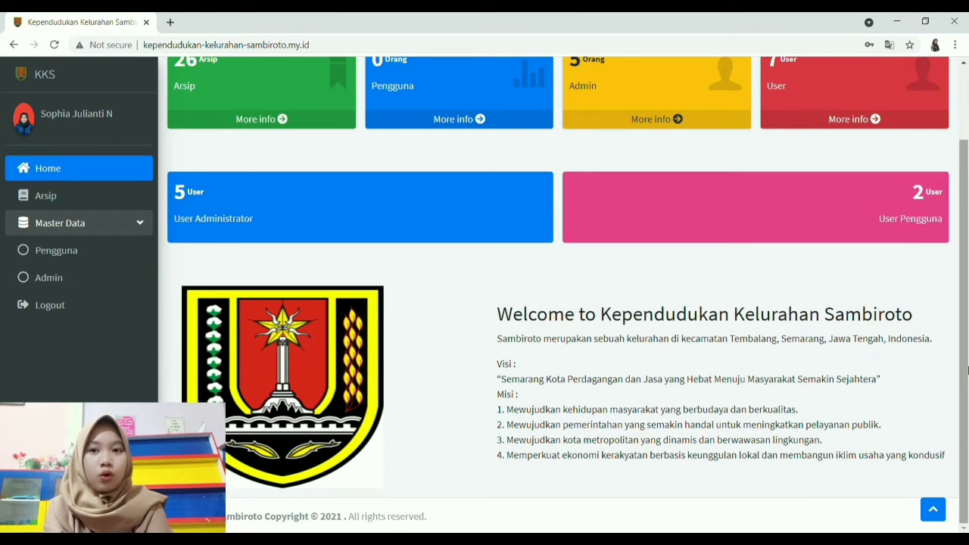
{"action": "left_click_drag", "start_coordinate": [965, 310], "coordinate": [964, 234]}
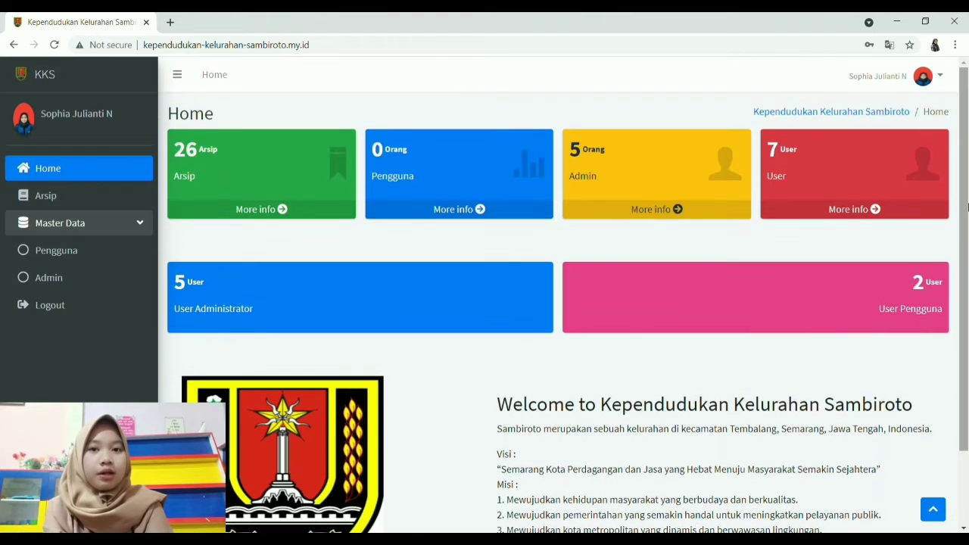
Reload the home page and open the Arsip list.
{"action": "left_click", "coordinate": [77, 165]}
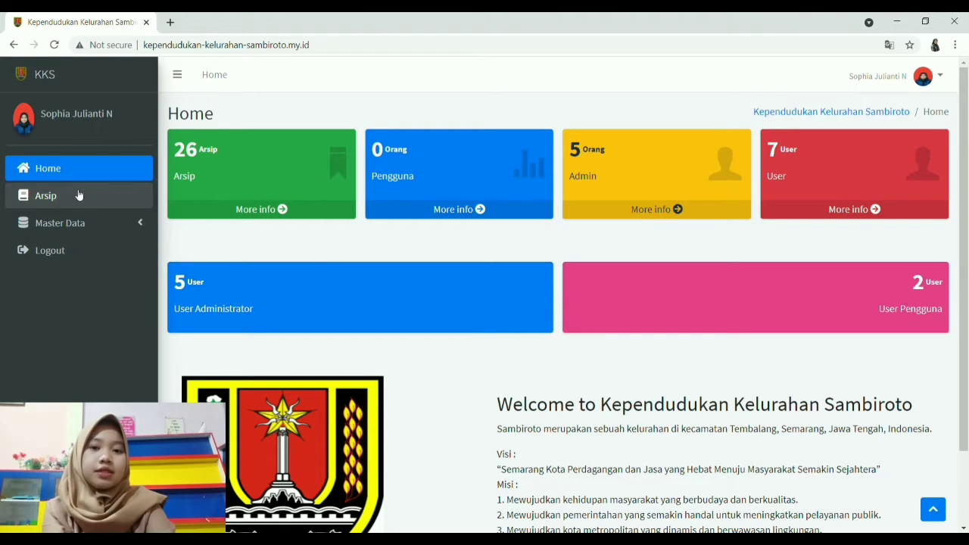
{"action": "left_click", "coordinate": [75, 191]}
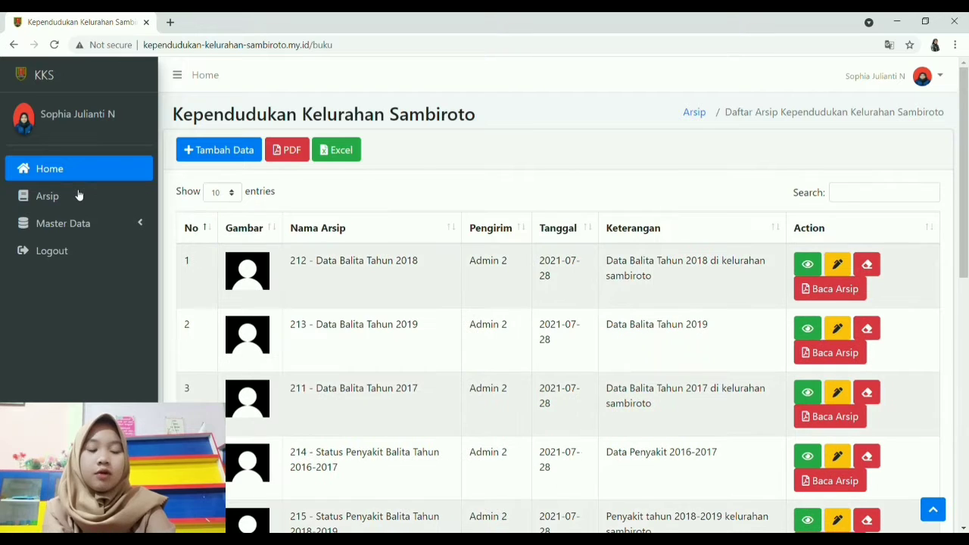
Review the first page of the archive list and advance through the following pages to page 3.
{"action": "scroll", "coordinate": [967, 163], "scroll_direction": "down", "scroll_amount": 1}
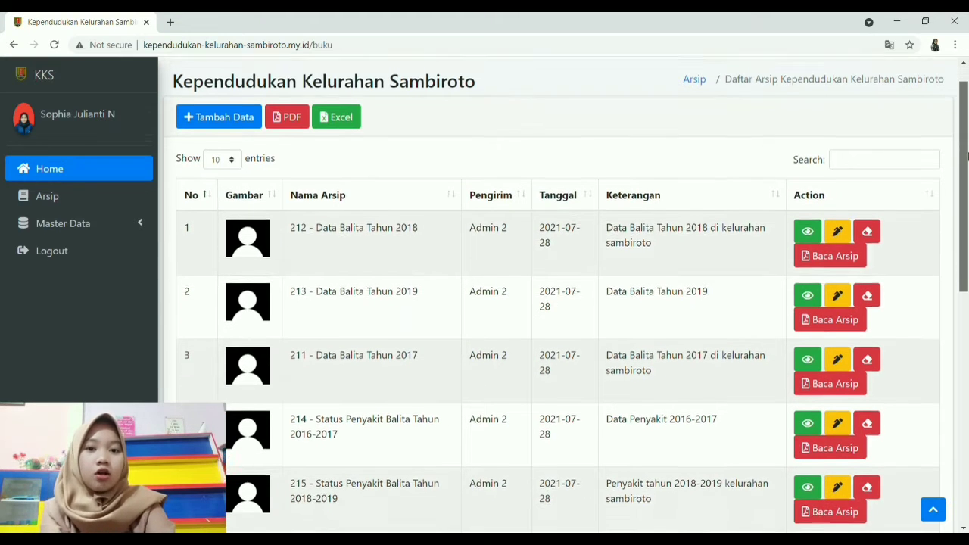
{"action": "left_click_drag", "start_coordinate": [967, 163], "coordinate": [967, 388]}
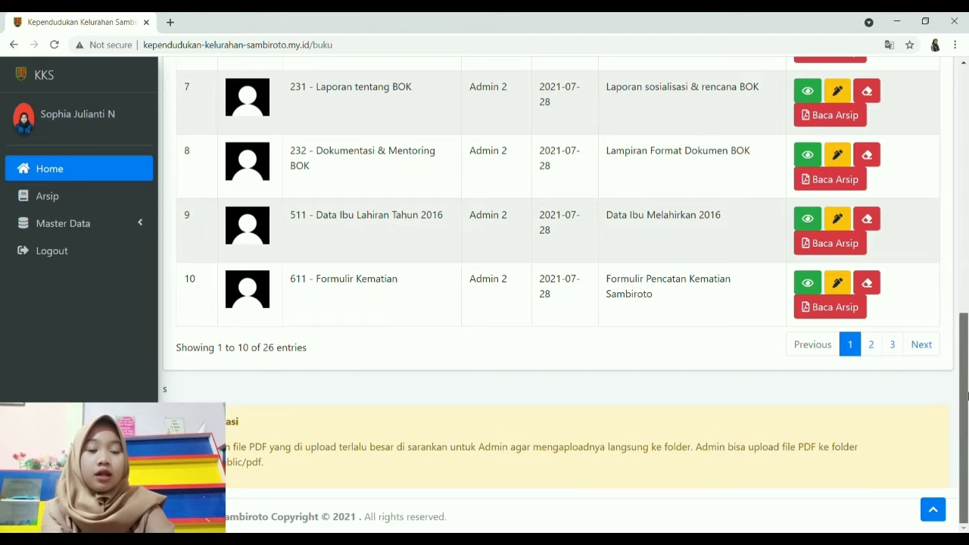
{"action": "left_click_drag", "start_coordinate": [967, 395], "coordinate": [966, 355]}
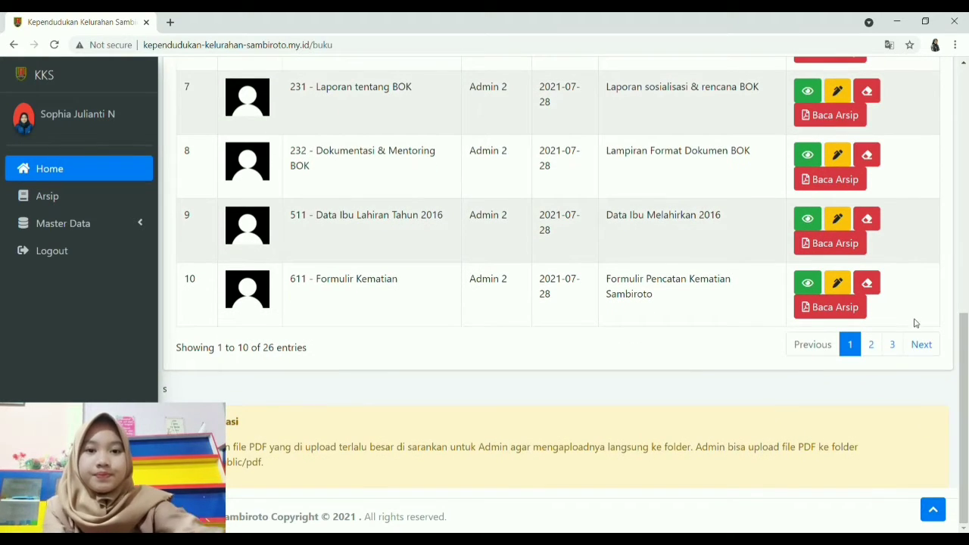
{"action": "left_click", "coordinate": [922, 344]}
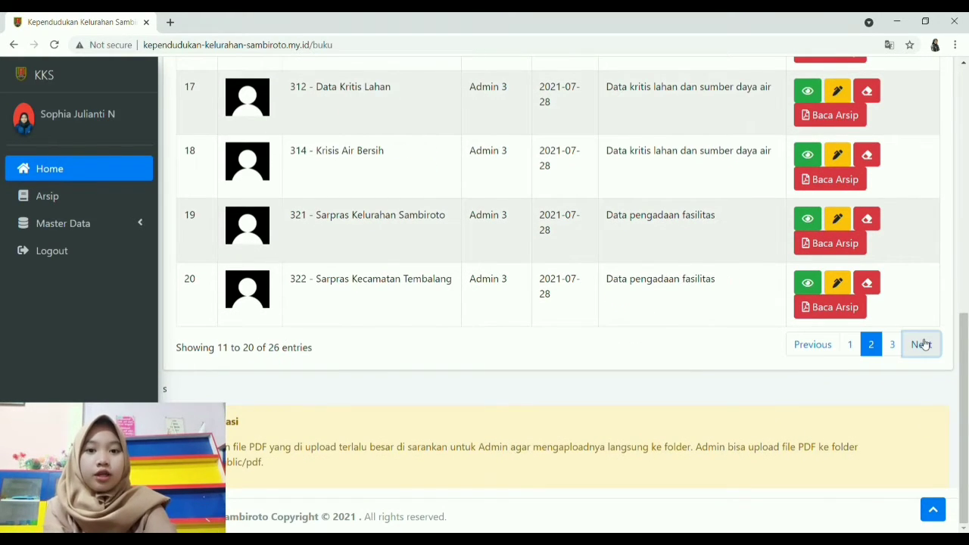
{"action": "left_click", "coordinate": [923, 344]}
{"action": "left_click_drag", "start_coordinate": [966, 318], "coordinate": [966, 178]}
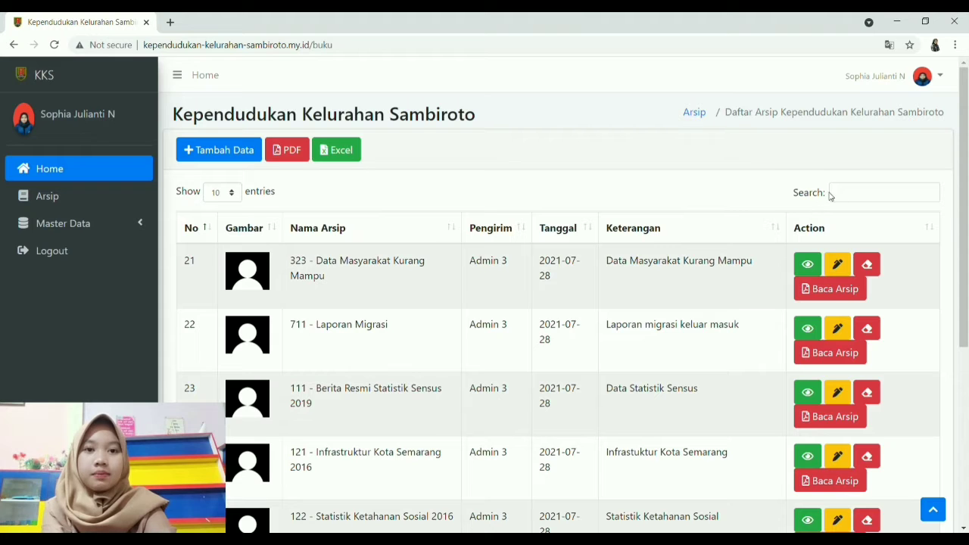
Search the archive list for 212 and for 111, clearing the search text after each query.
{"action": "left_click", "coordinate": [856, 200]}
{"action": "type", "text": "212"}
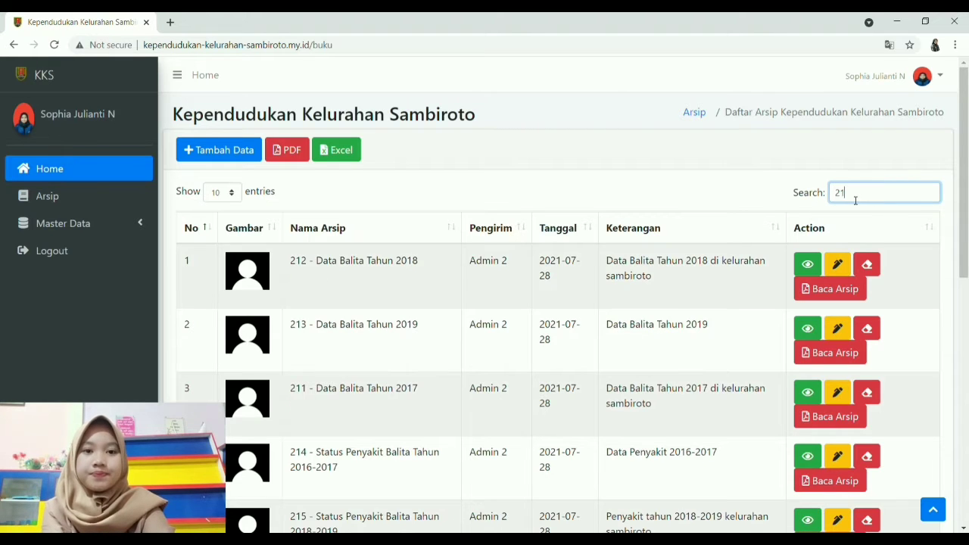
{"action": "key", "text": "BackSpace"}
{"action": "key", "text": "BackSpace"}
{"action": "key", "text": "BackSpace"}
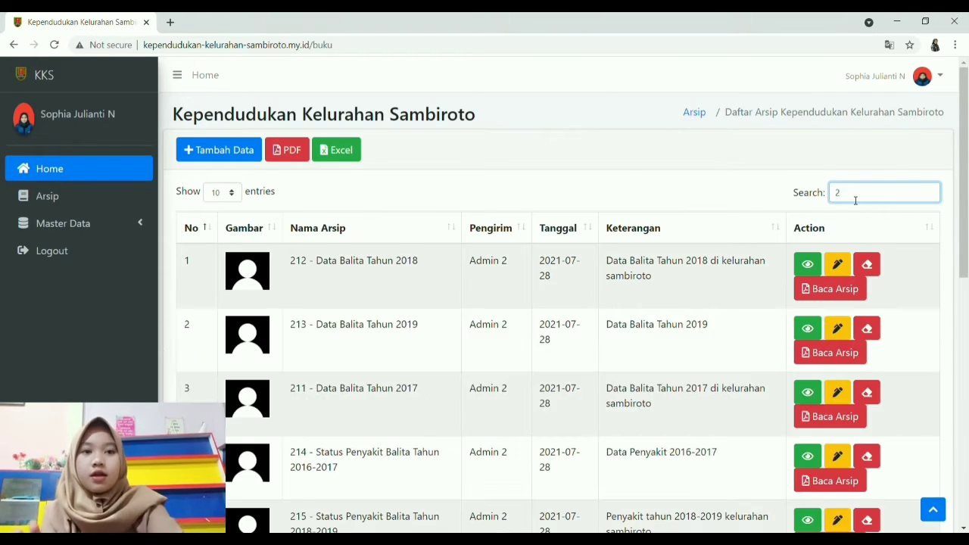
{"action": "type", "text": "111"}
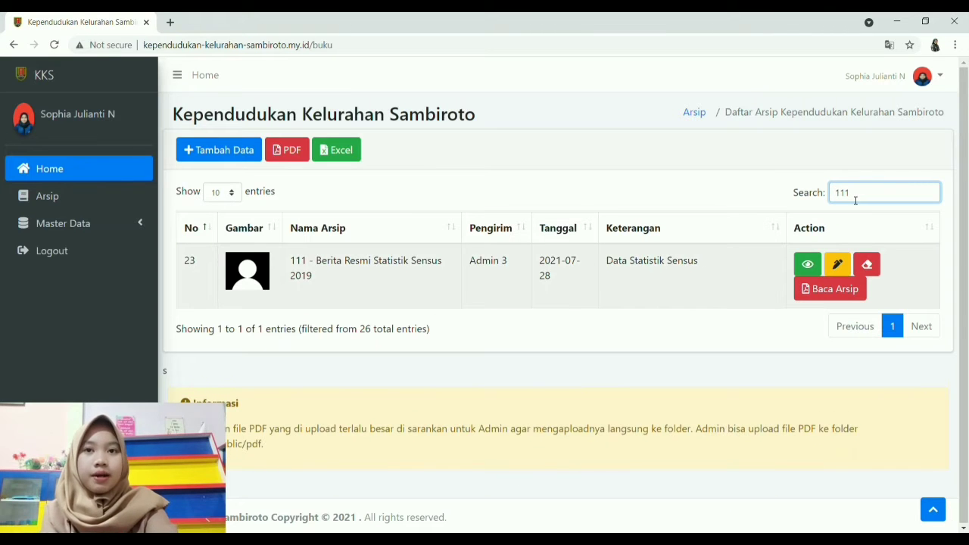
{"action": "key", "text": "BackSpace"}
{"action": "key", "text": "BackSpace"}
{"action": "key", "text": "BackSpace"}
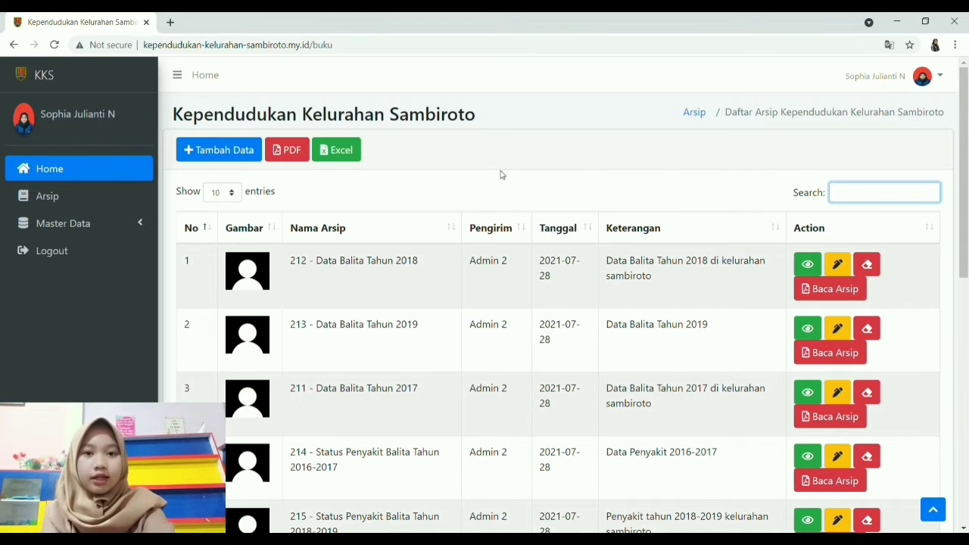
Open the Admin list under Master Data and review its entries and the information note below the table.
{"action": "left_click", "coordinate": [128, 223]}
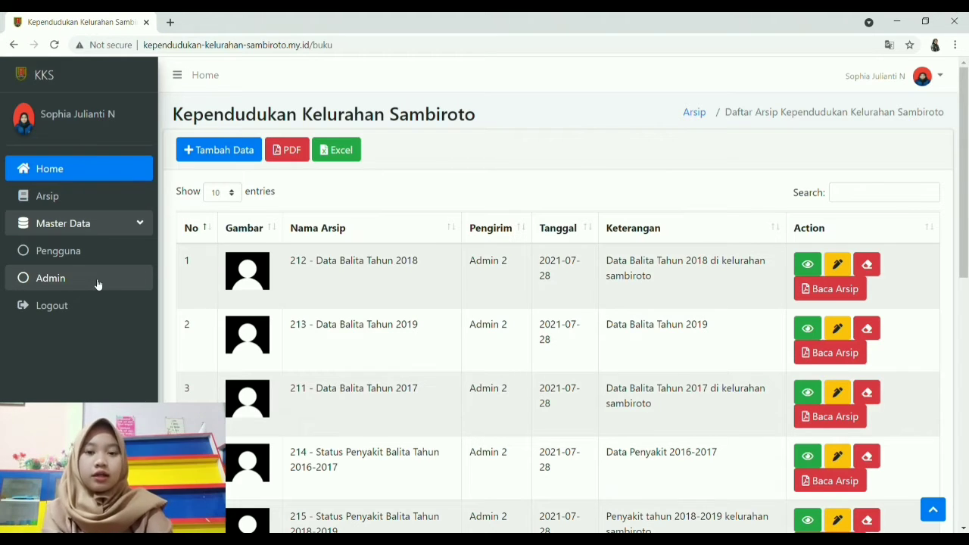
{"action": "left_click", "coordinate": [97, 284]}
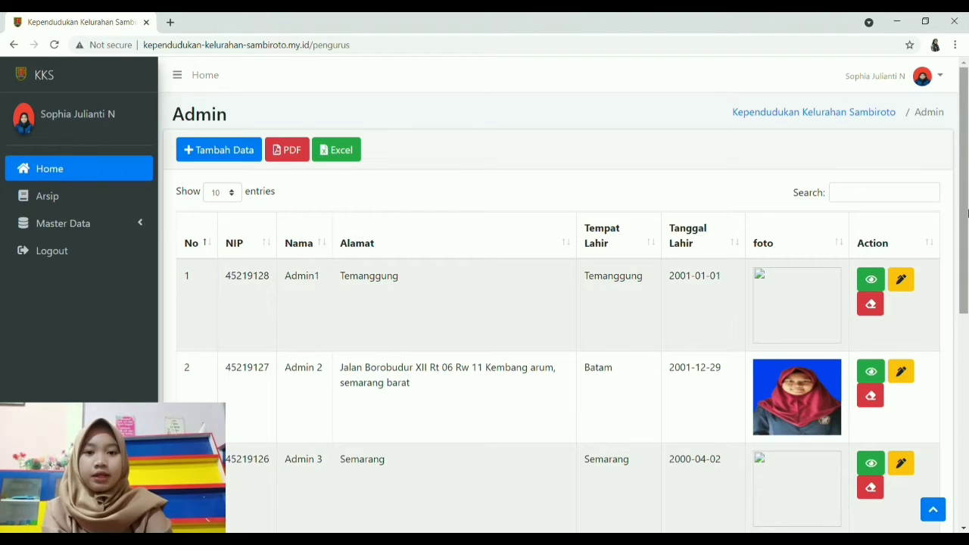
{"action": "left_click_drag", "start_coordinate": [966, 214], "coordinate": [966, 424]}
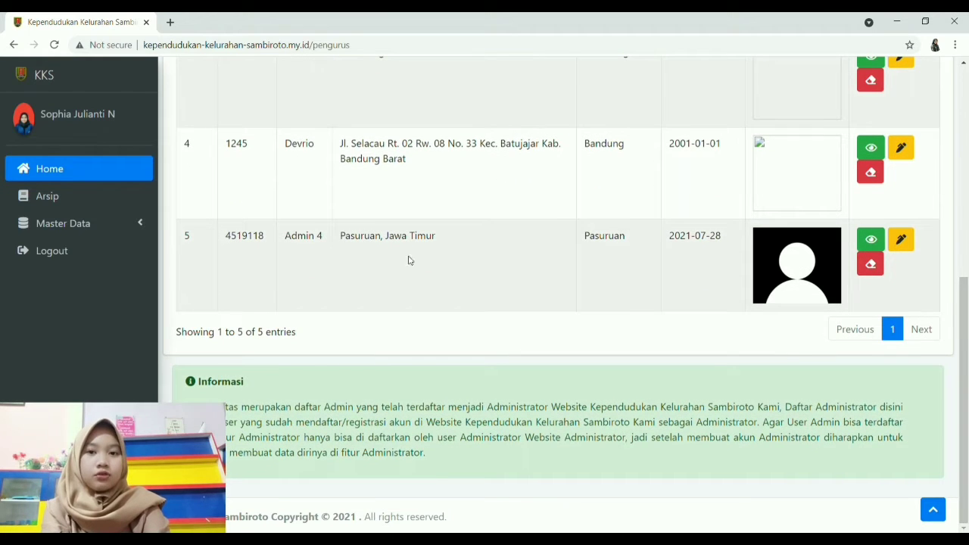
{"action": "left_click_drag", "start_coordinate": [964, 386], "coordinate": [915, 134]}
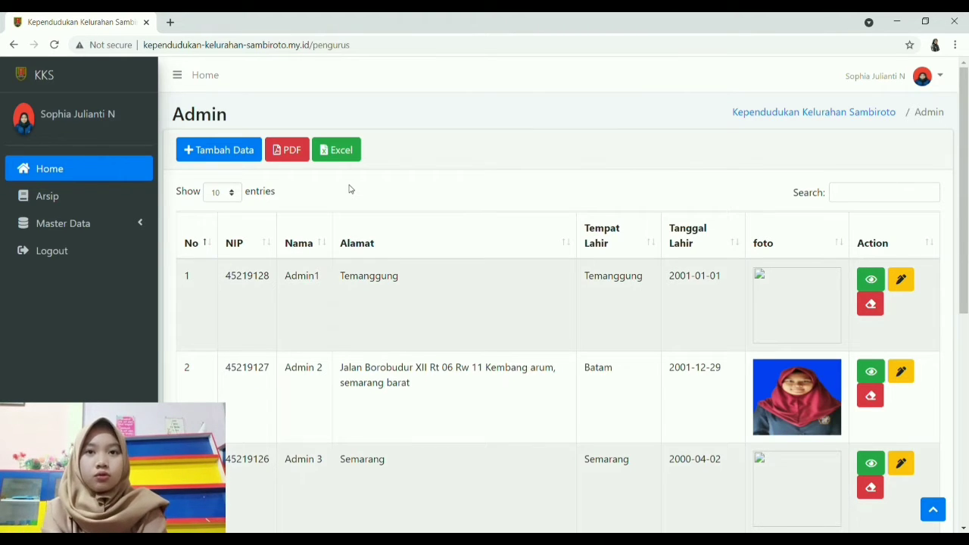
Open the Pengguna list under Master Data and display the options of the signed-in account.
{"action": "left_click", "coordinate": [115, 236]}
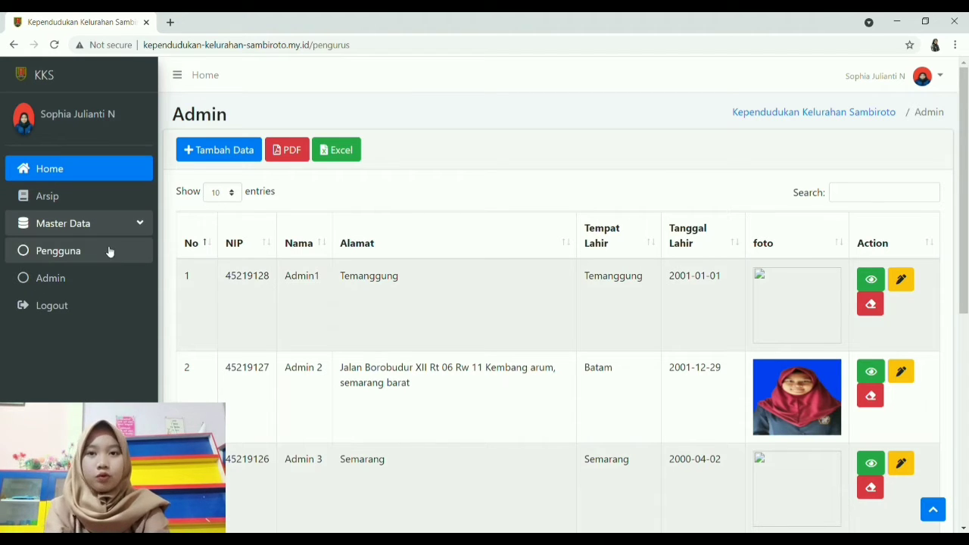
{"action": "left_click", "coordinate": [102, 252]}
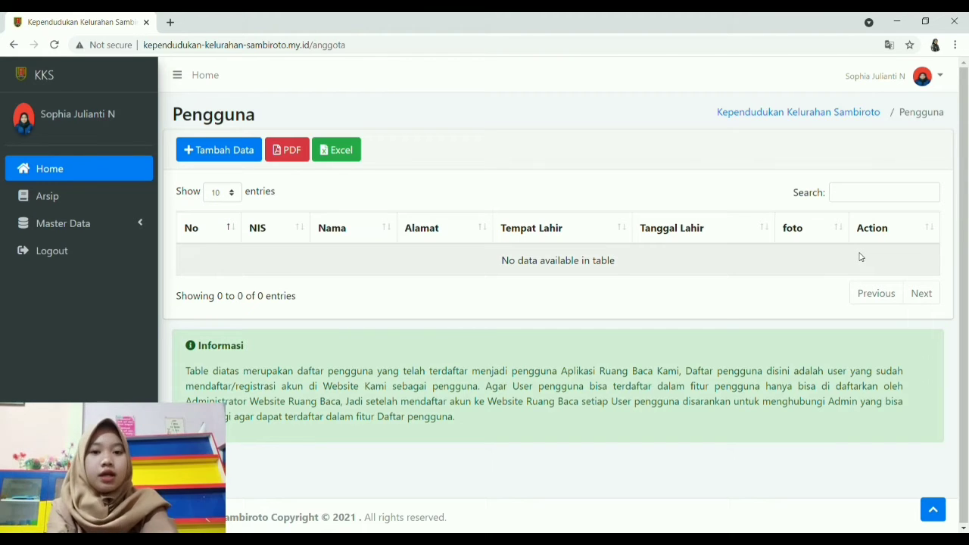
{"action": "left_click", "coordinate": [938, 81]}
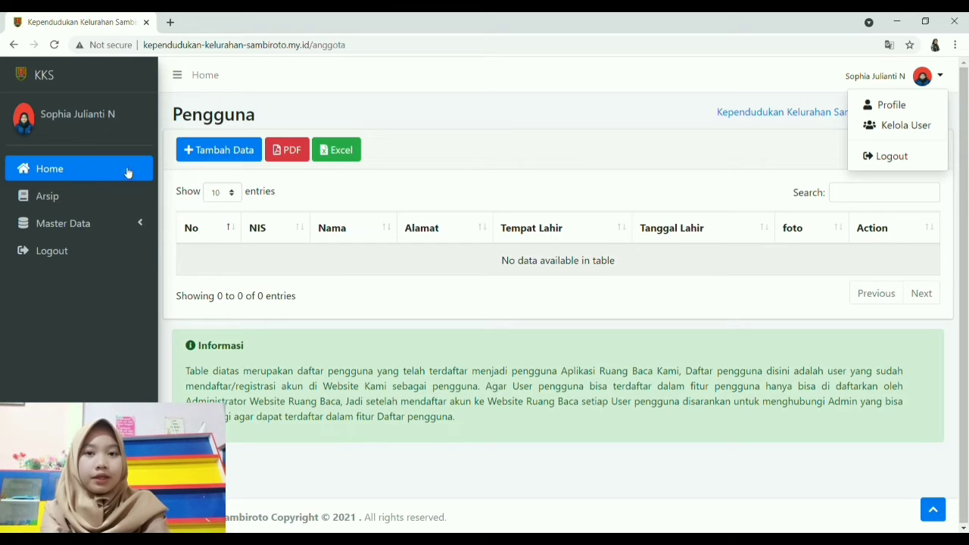
Reopen the Admin list, view the blank form for adding an admin, and return to the list.
{"action": "left_click", "coordinate": [136, 223]}
{"action": "left_click", "coordinate": [121, 277]}
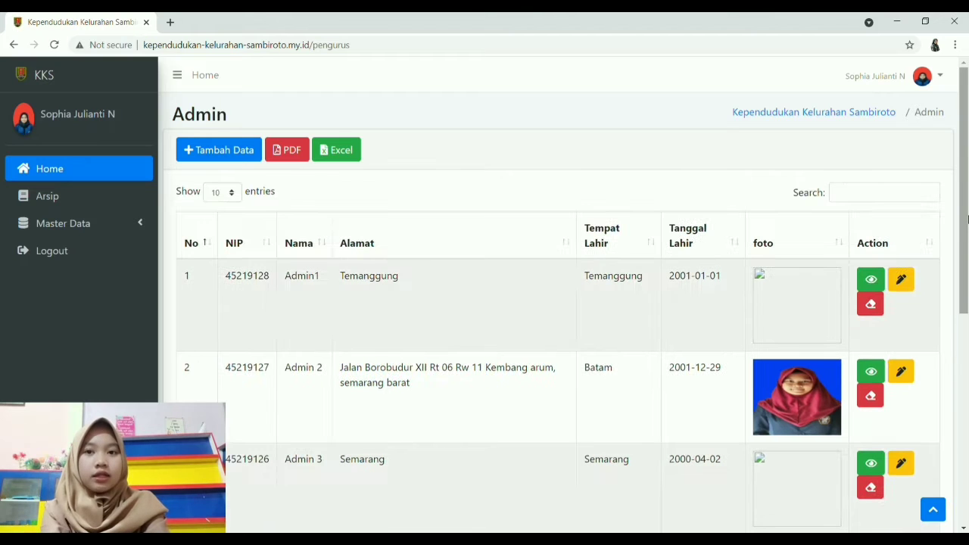
{"action": "left_click", "coordinate": [235, 155]}
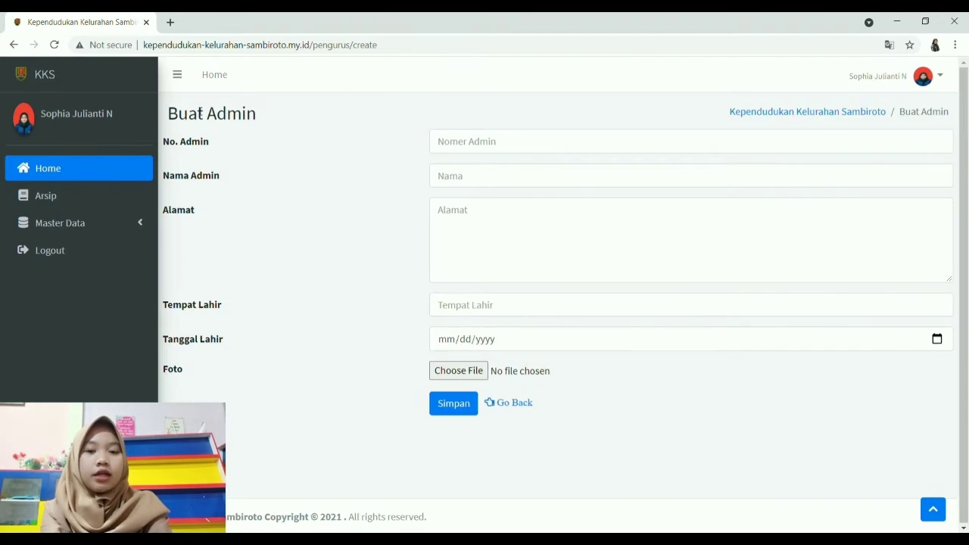
{"action": "left_click", "coordinate": [13, 45]}
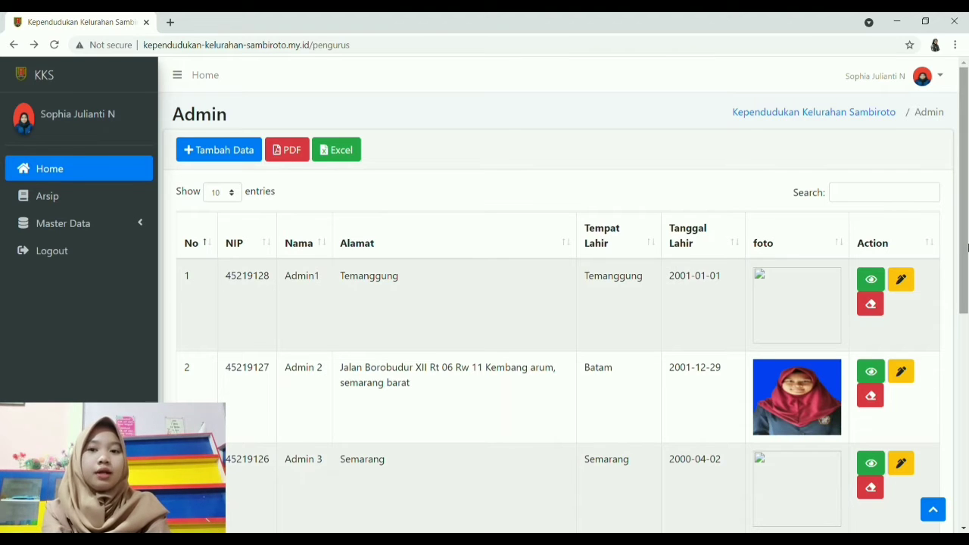
Open the Kelola User page from the account options and review the list of registered users.
{"action": "left_click", "coordinate": [936, 78]}
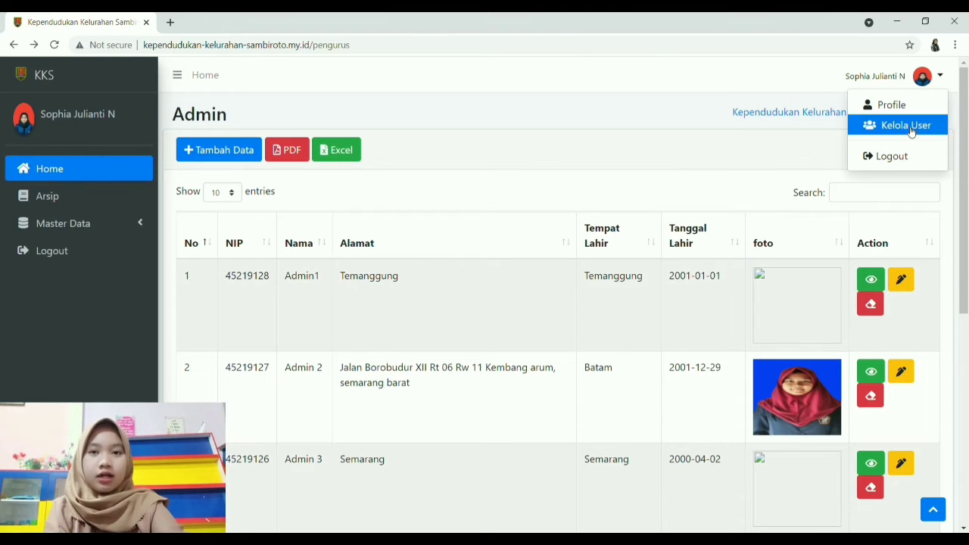
{"action": "left_click", "coordinate": [912, 125]}
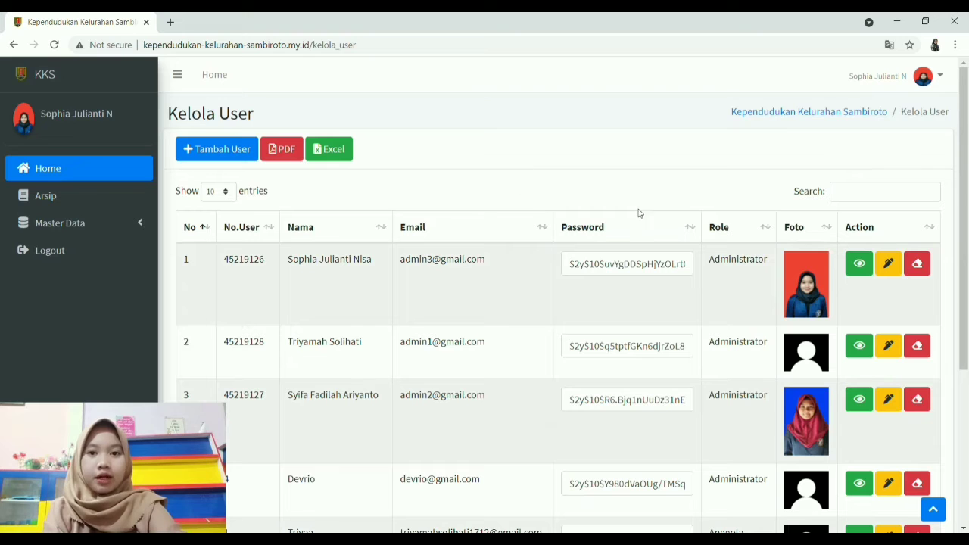
{"action": "left_click_drag", "start_coordinate": [966, 184], "coordinate": [951, 162]}
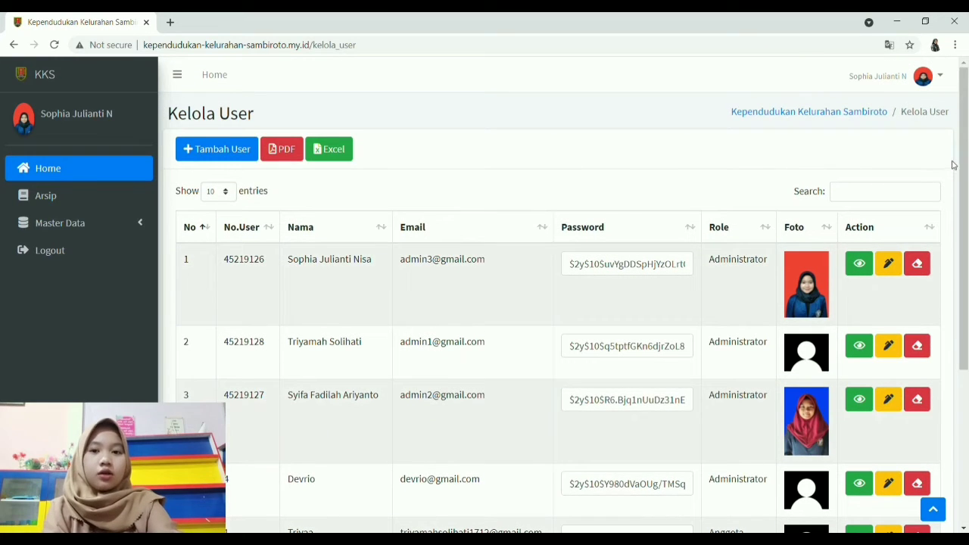
Open the new-user form, go through its fields from No. User to Role without filling them in, and go back.
{"action": "left_click", "coordinate": [227, 154]}
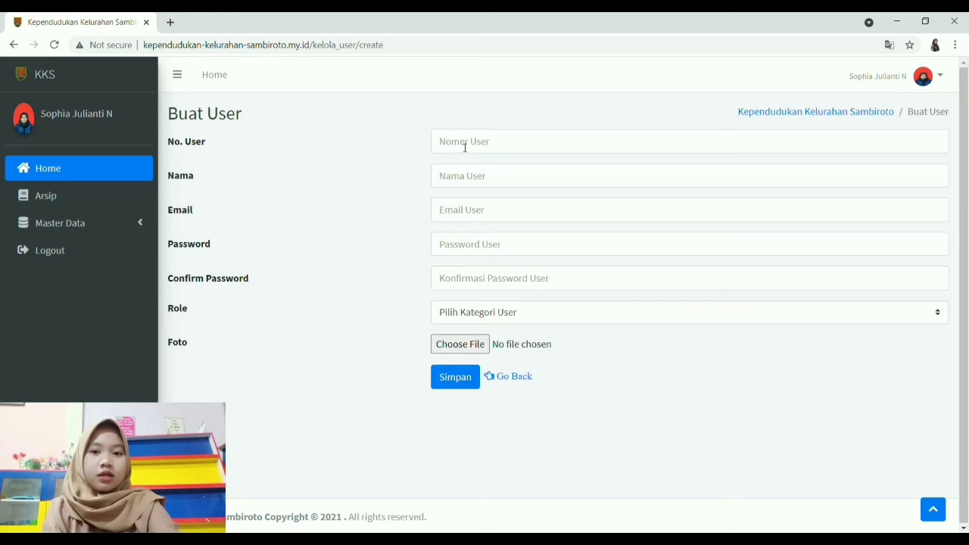
{"action": "left_click", "coordinate": [465, 147]}
{"action": "left_click", "coordinate": [468, 174]}
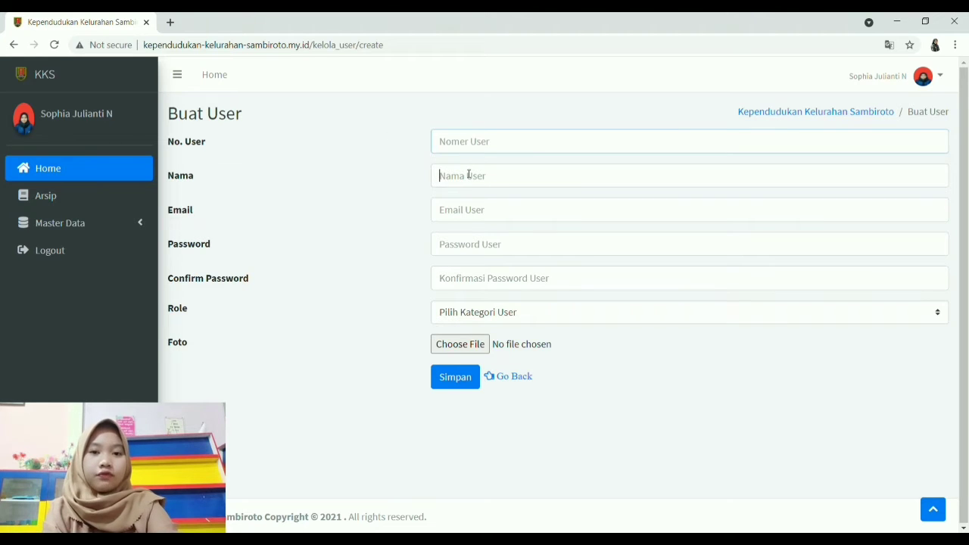
{"action": "left_click", "coordinate": [578, 219]}
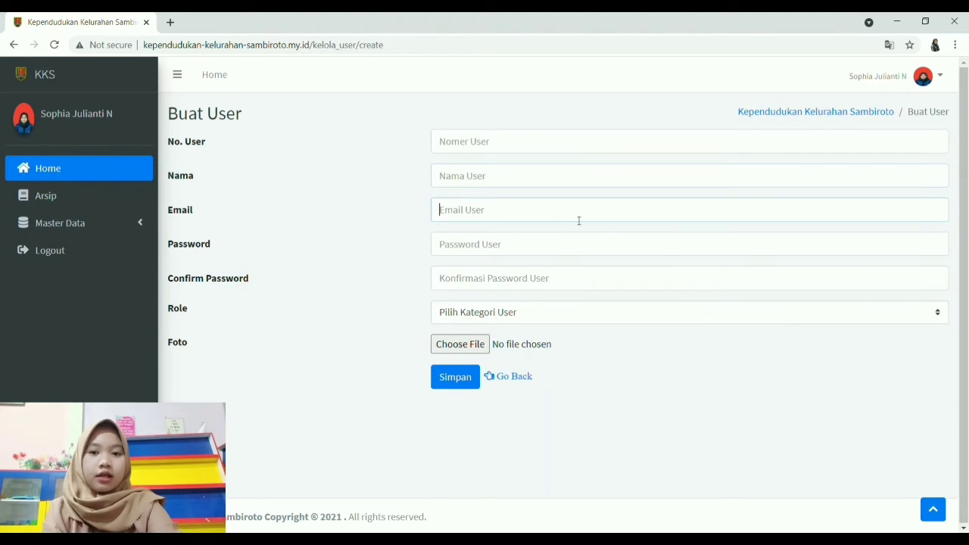
{"action": "left_click", "coordinate": [586, 253]}
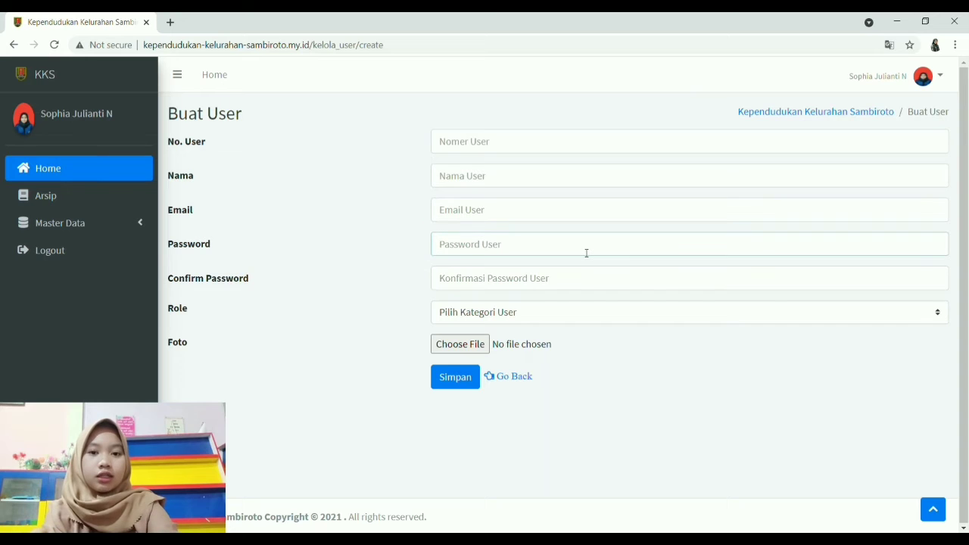
{"action": "left_click", "coordinate": [579, 277]}
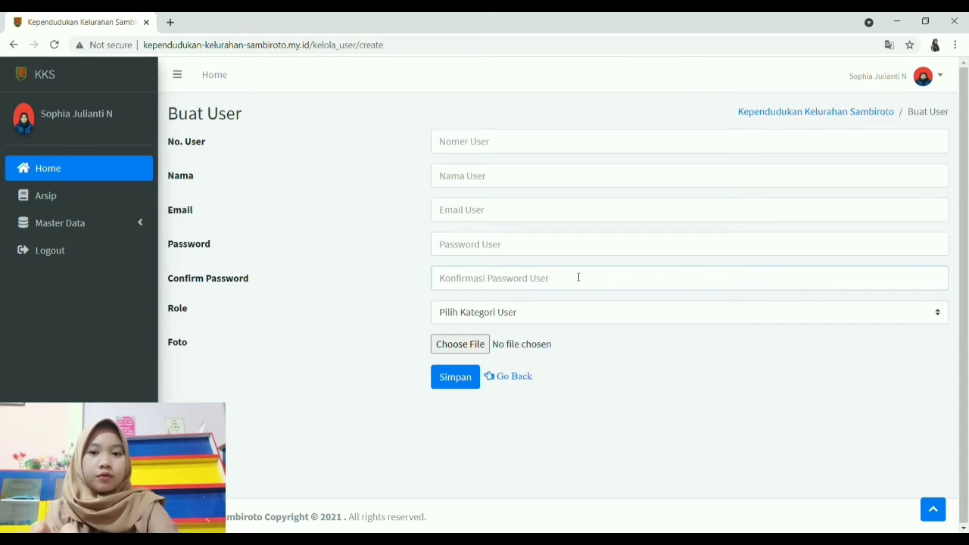
{"action": "left_click", "coordinate": [548, 313]}
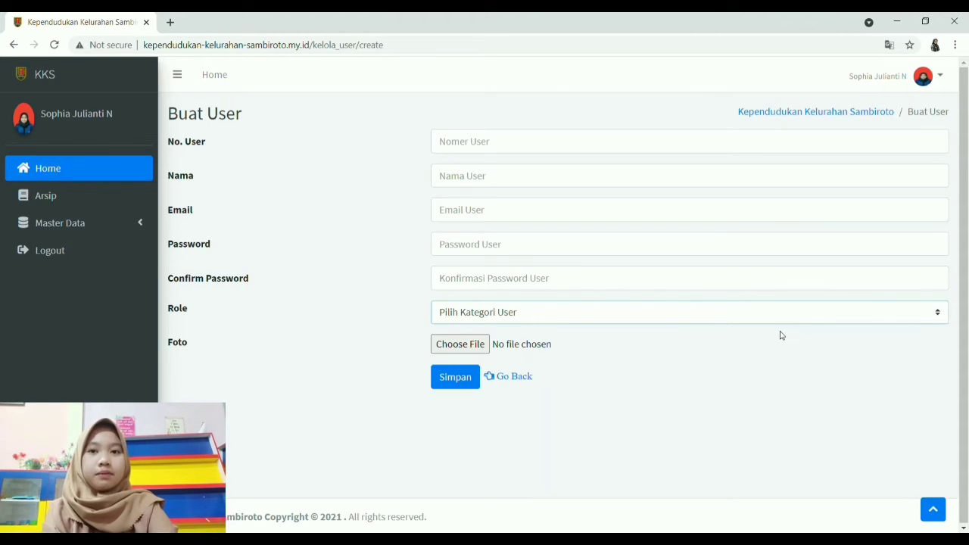
{"action": "left_click", "coordinate": [766, 414]}
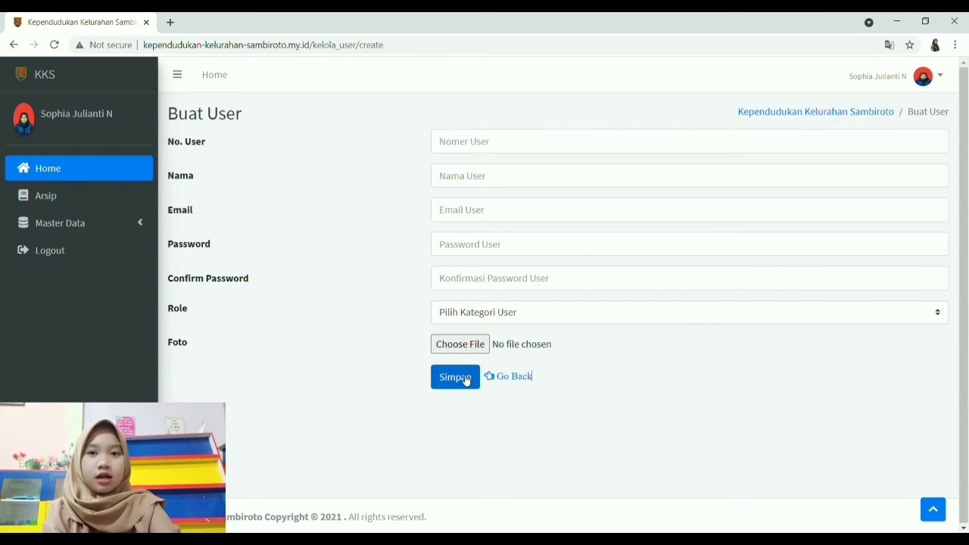
{"action": "left_click", "coordinate": [508, 376]}
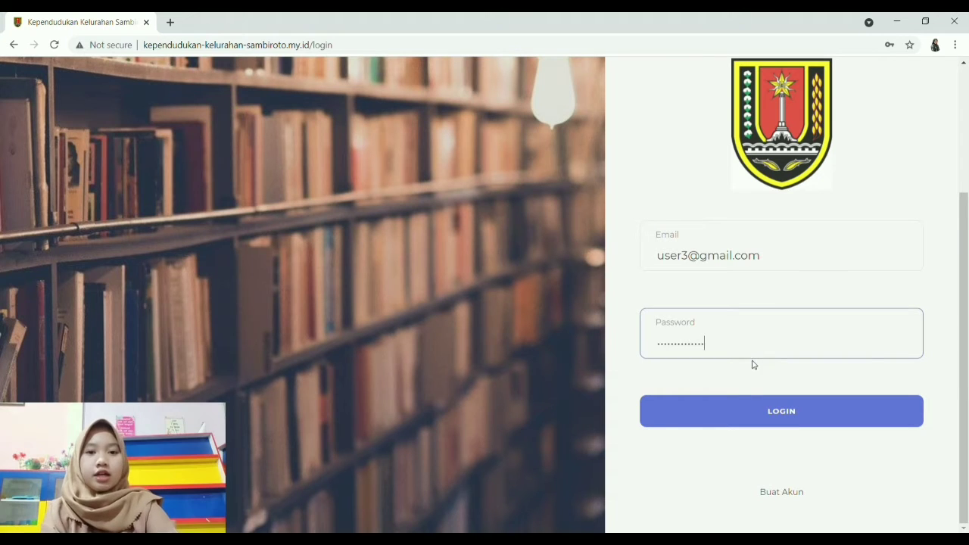
Log in to the regular user account with the entered credentials and open the Arsip list.
{"action": "left_click", "coordinate": [749, 413]}
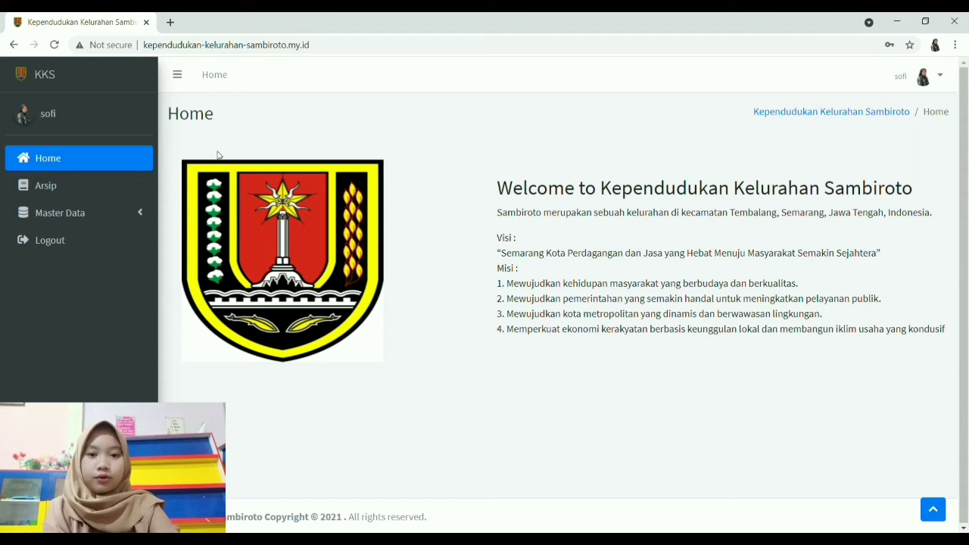
{"action": "left_click", "coordinate": [92, 196]}
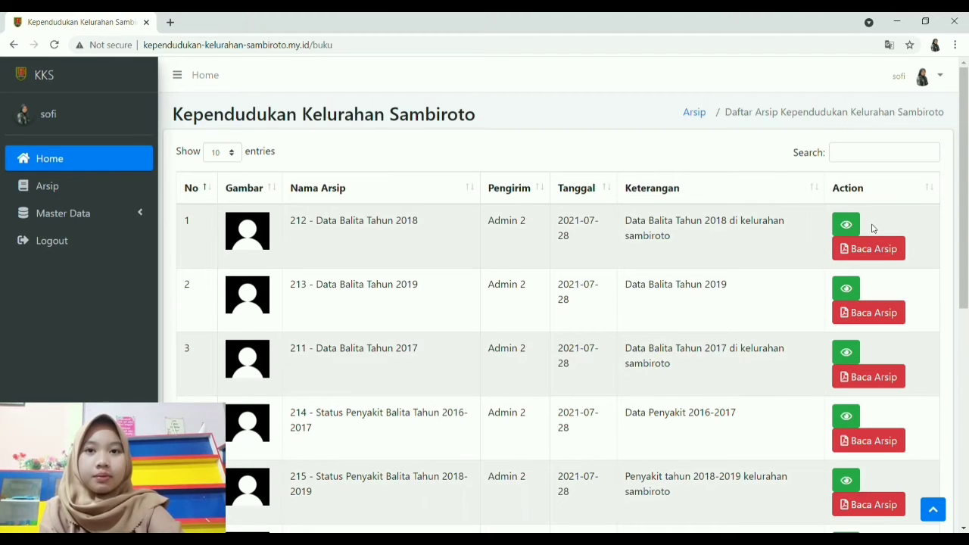
View the full details of the archive entry 212 - Data Balita Tahun 2018.
{"action": "left_click", "coordinate": [845, 224]}
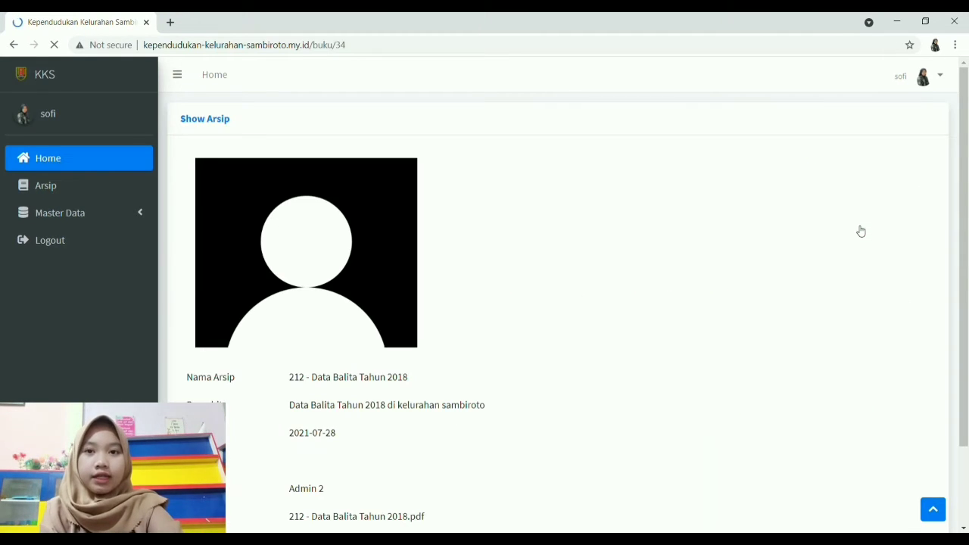
{"action": "scroll", "coordinate": [968, 250], "scroll_direction": "down", "scroll_amount": 2}
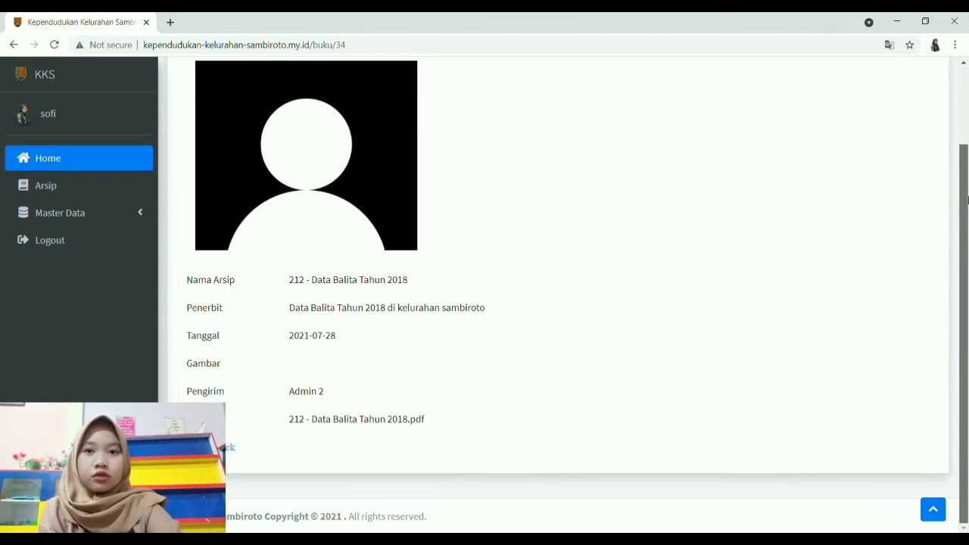
{"action": "scroll", "coordinate": [968, 198], "scroll_direction": "up", "scroll_amount": 2}
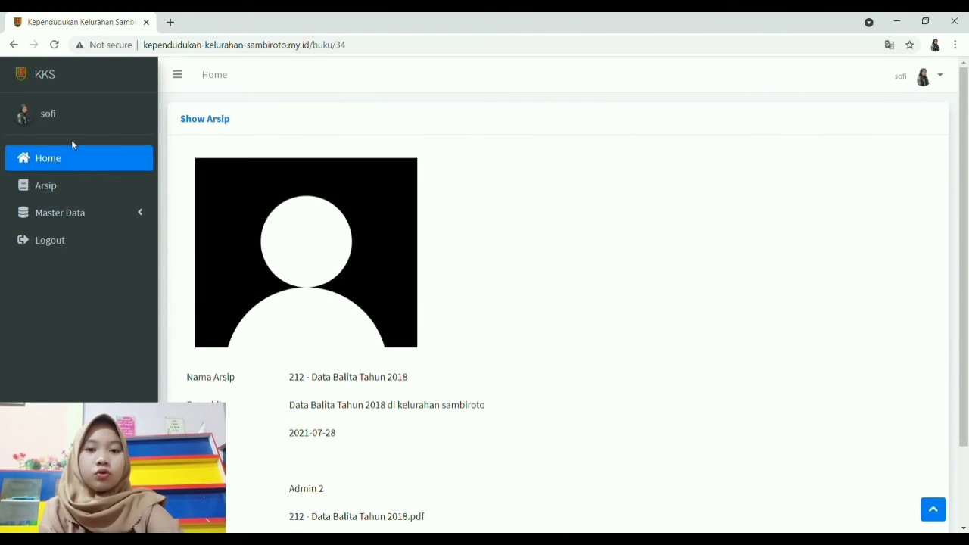
Return to the Arsip list, search it for 111 and for 10, and clear the search.
{"action": "left_click", "coordinate": [50, 189]}
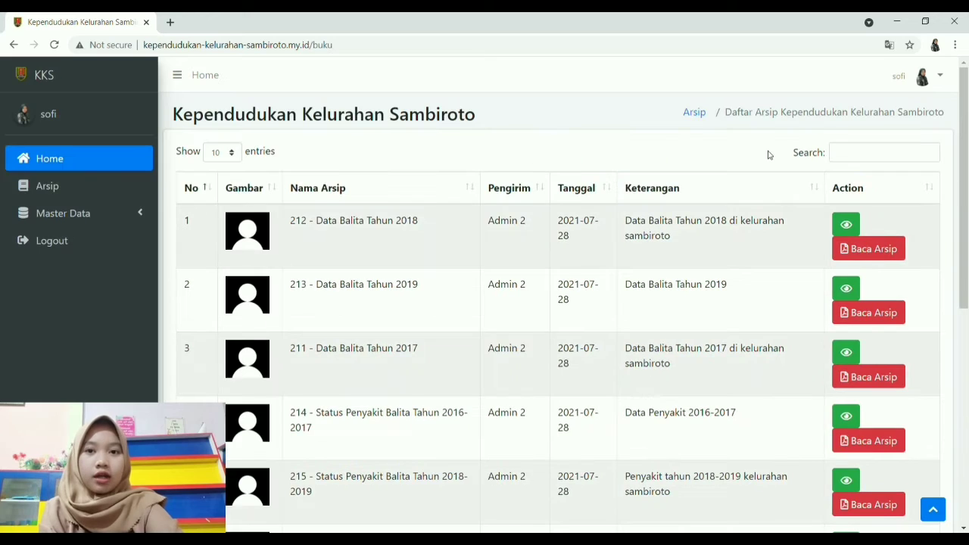
{"action": "left_click", "coordinate": [845, 160]}
{"action": "type", "text": "111"}
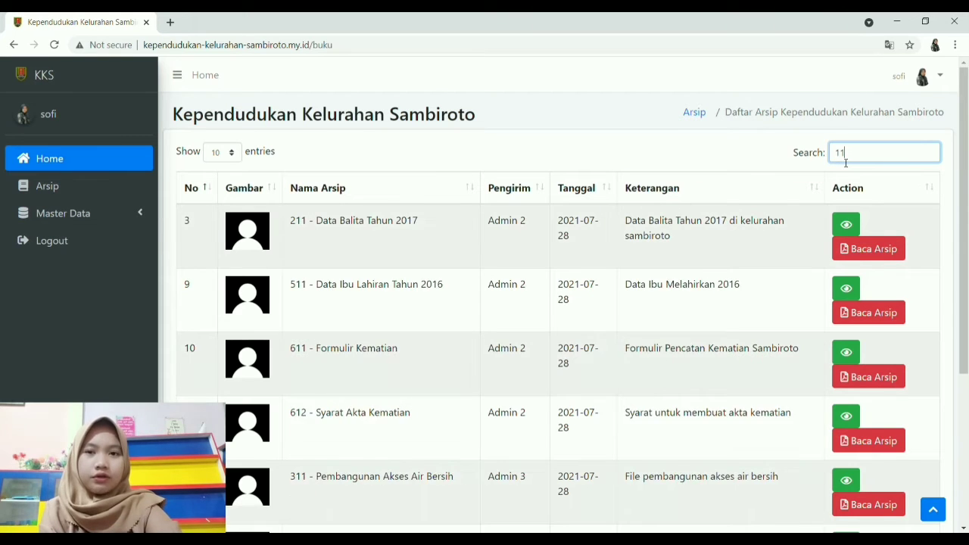
{"action": "key", "text": "BackSpace"}
{"action": "key", "text": "BackSpace"}
{"action": "key", "text": "BackSpace"}
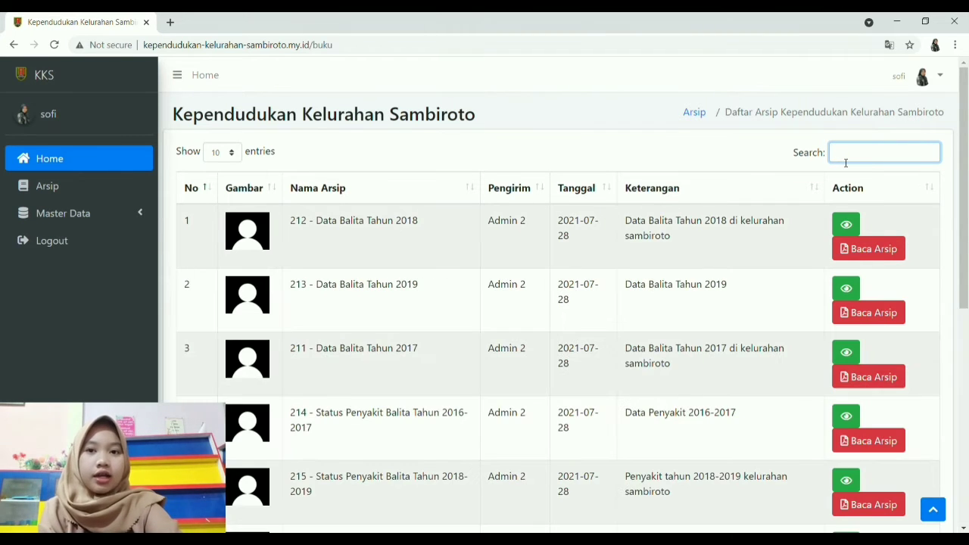
{"action": "type", "text": "10"}
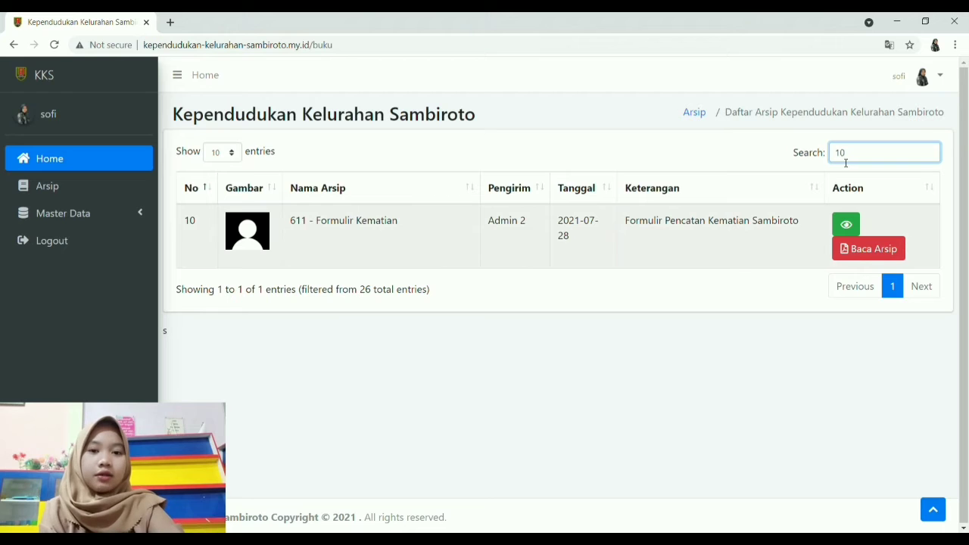
{"action": "key", "text": "BackSpace"}
{"action": "key", "text": "BackSpace"}
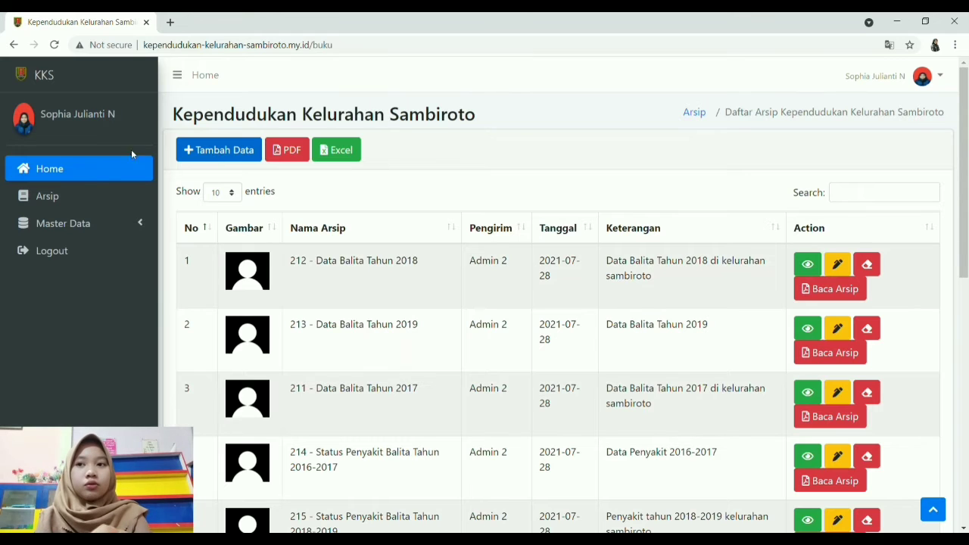
Start a new archive entry from the admin's Arsip list with No. Arsip 100.11 and the name 111 - Berita Resmi Statistik Sensus 2019.
{"action": "left_click", "coordinate": [82, 197]}
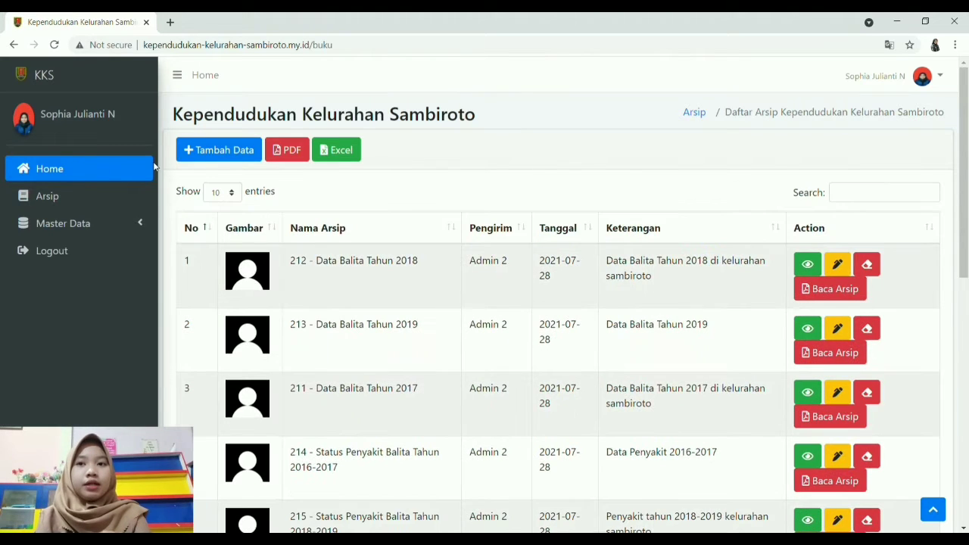
{"action": "left_click", "coordinate": [221, 156]}
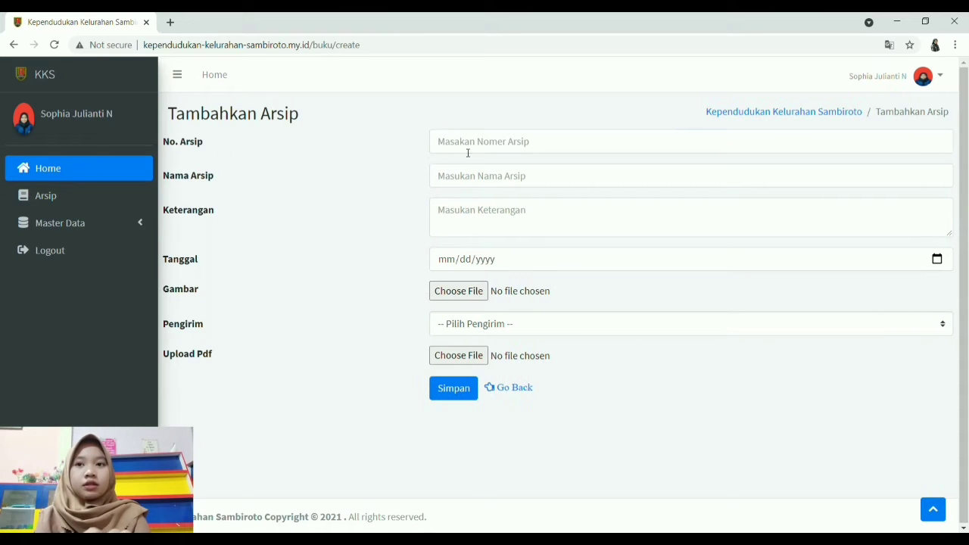
{"action": "left_click", "coordinate": [467, 151]}
{"action": "type", "text": "100.11"}
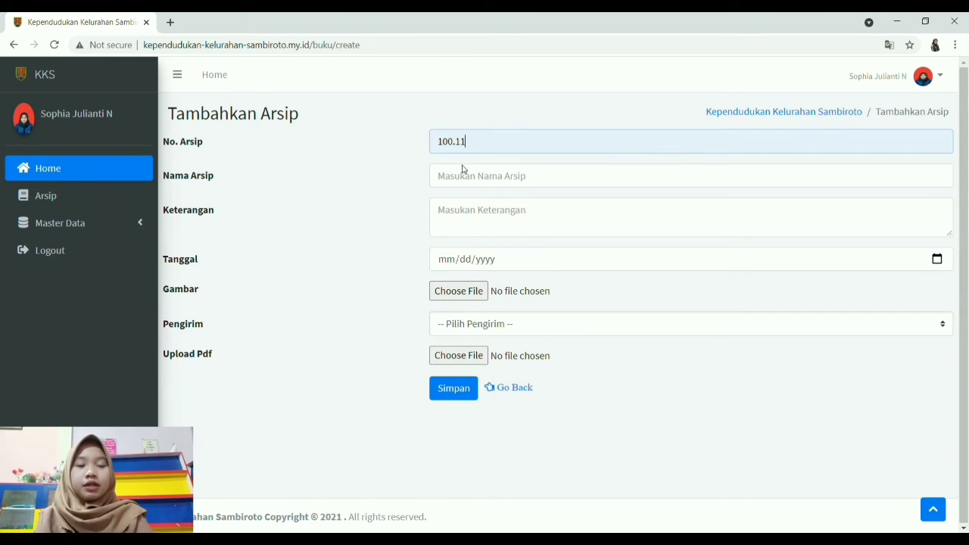
{"action": "left_click", "coordinate": [464, 180]}
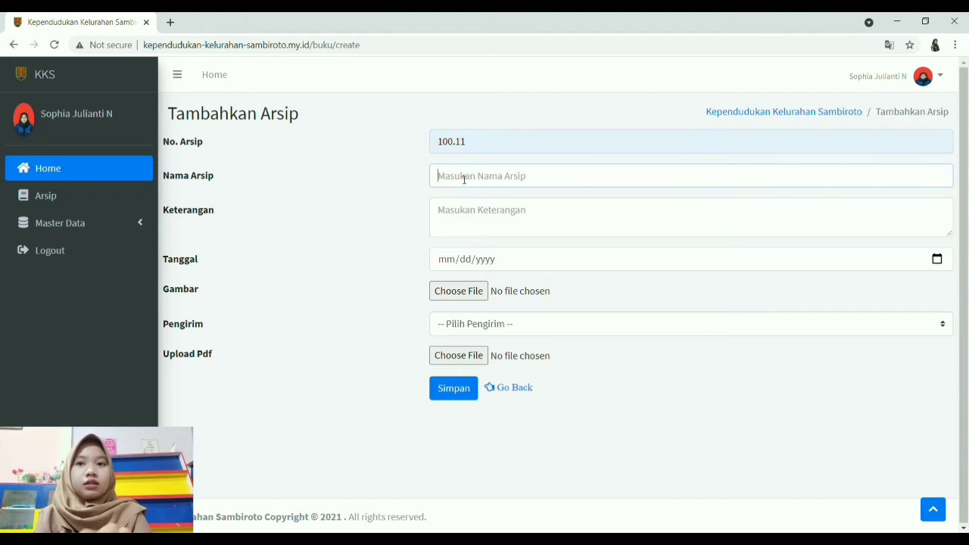
{"action": "left_click", "coordinate": [460, 205]}
Enter Data Statistik Sensus as the new archive's Keterangan and set its Tanggal to 08/11/2021.
{"action": "left_click", "coordinate": [465, 217]}
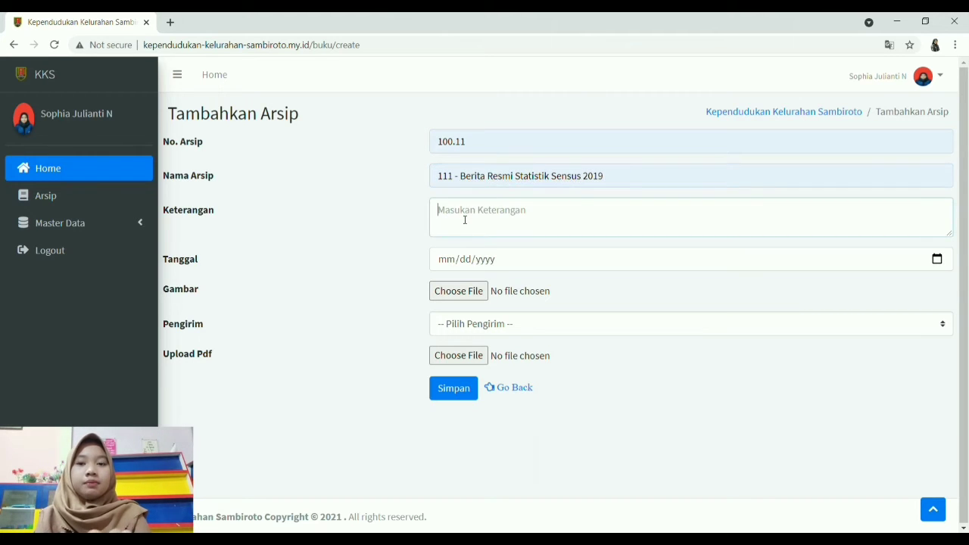
{"action": "type", "text": "Data S"}
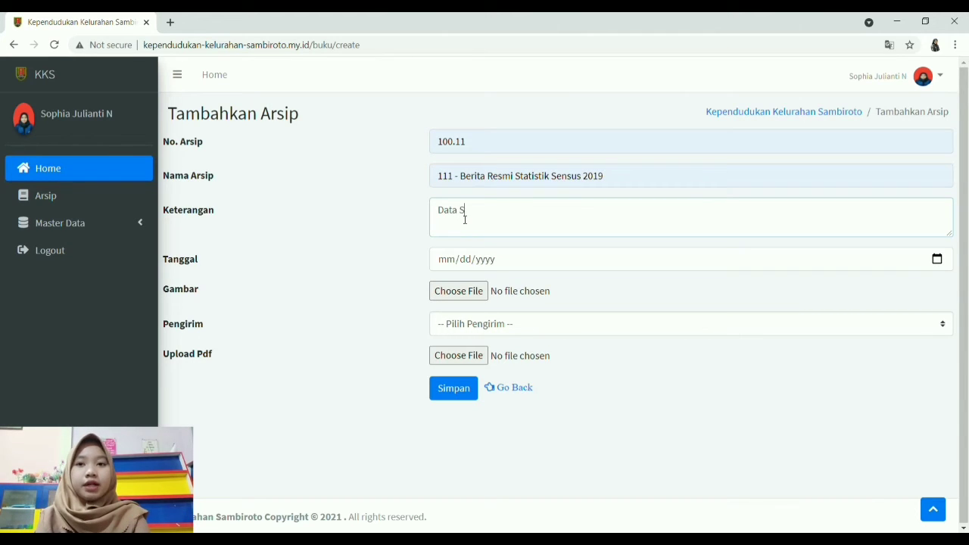
{"action": "type", "text": "tatistik"}
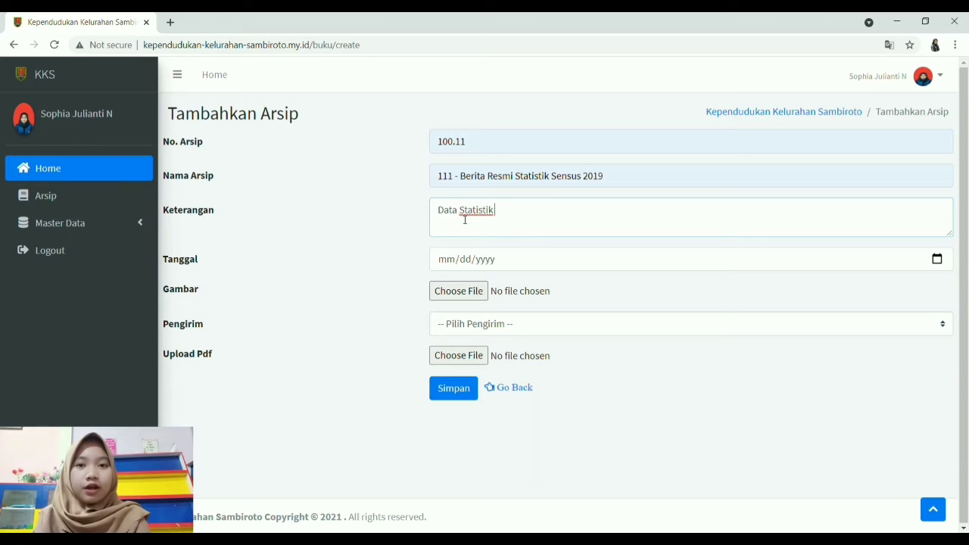
{"action": "type", "text": " Sensus"}
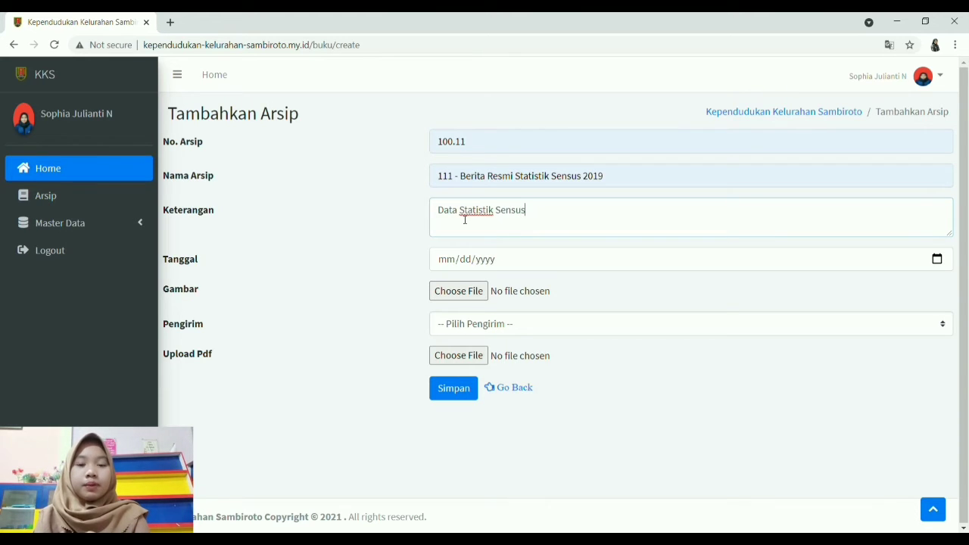
{"action": "left_click", "coordinate": [937, 260]}
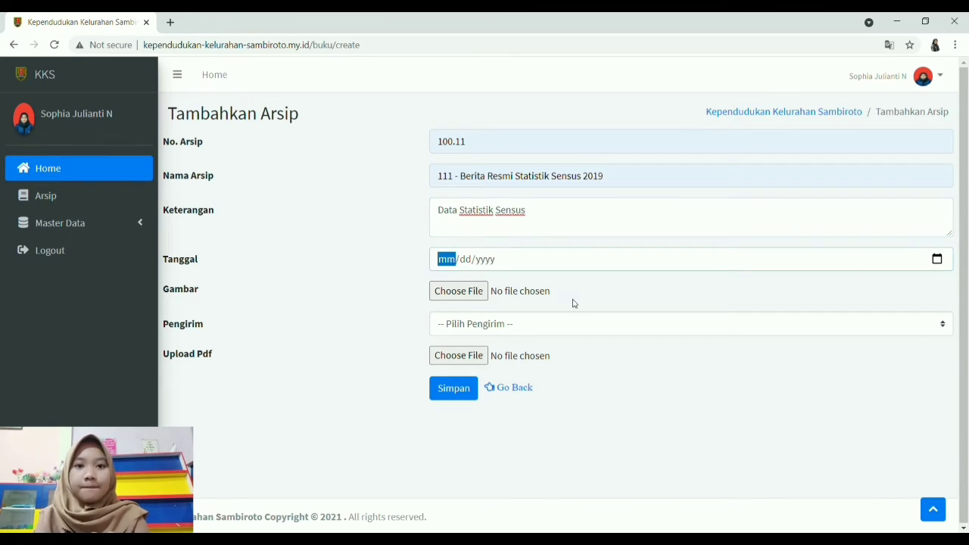
{"action": "left_click", "coordinate": [540, 441]}
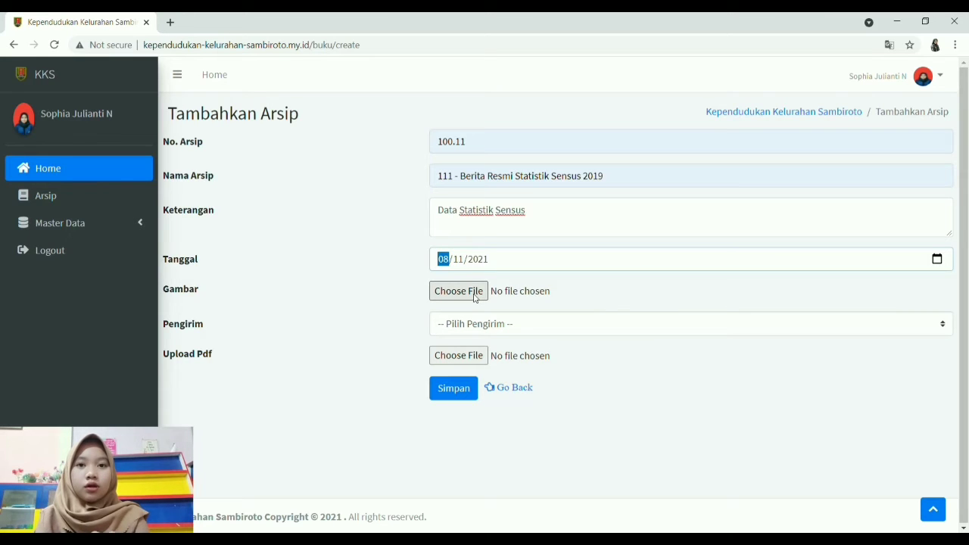
Set Pengirim to Admin 3, attach 111 - Berita Resmi Statistik Sensus 2019.pdf as the PDF, and save the new archive.
{"action": "left_click", "coordinate": [475, 323]}
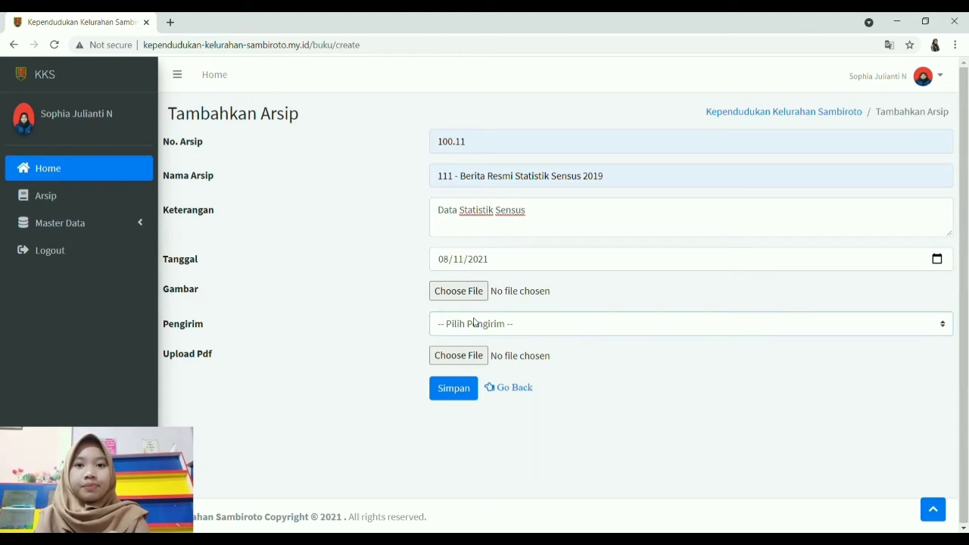
{"action": "left_click", "coordinate": [473, 381]}
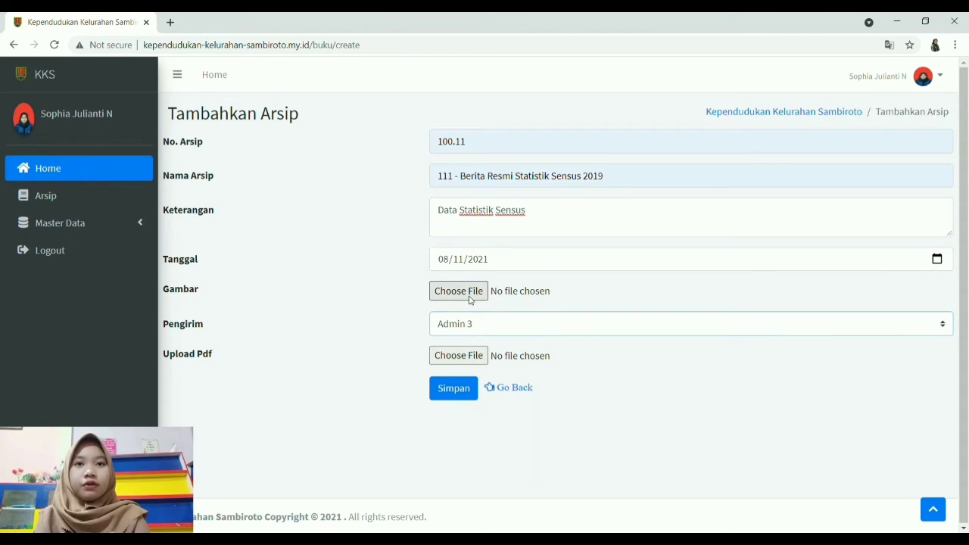
{"action": "left_click", "coordinate": [461, 356]}
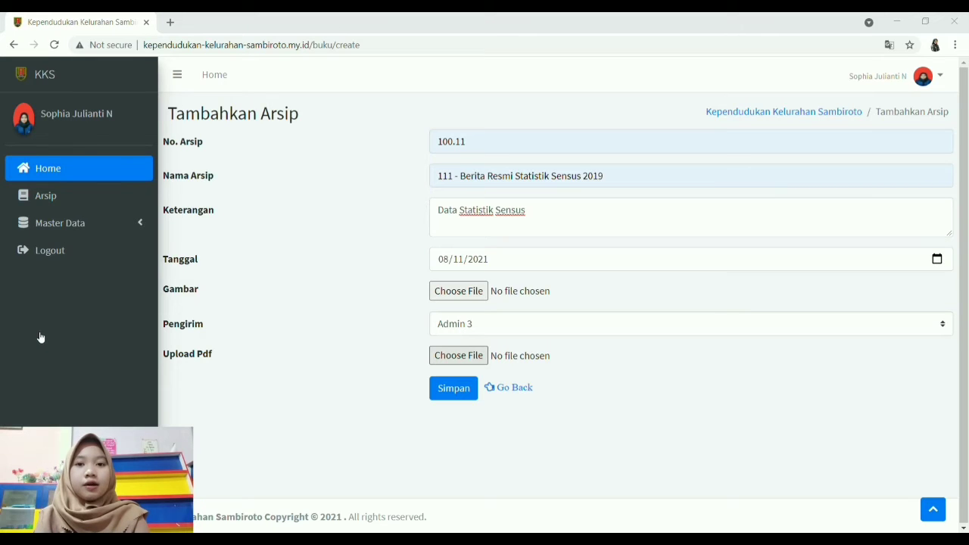
{"action": "left_click", "coordinate": [413, 466]}
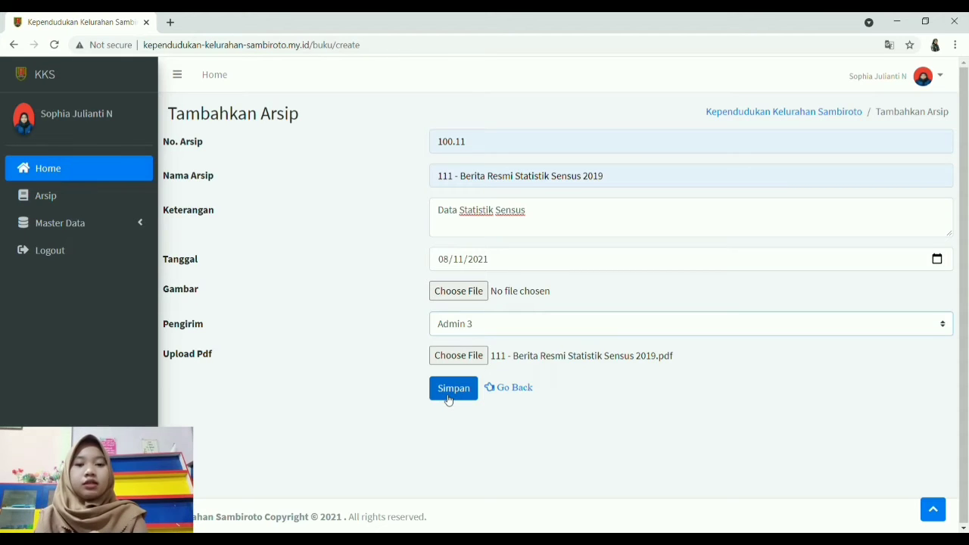
{"action": "left_click", "coordinate": [450, 390]}
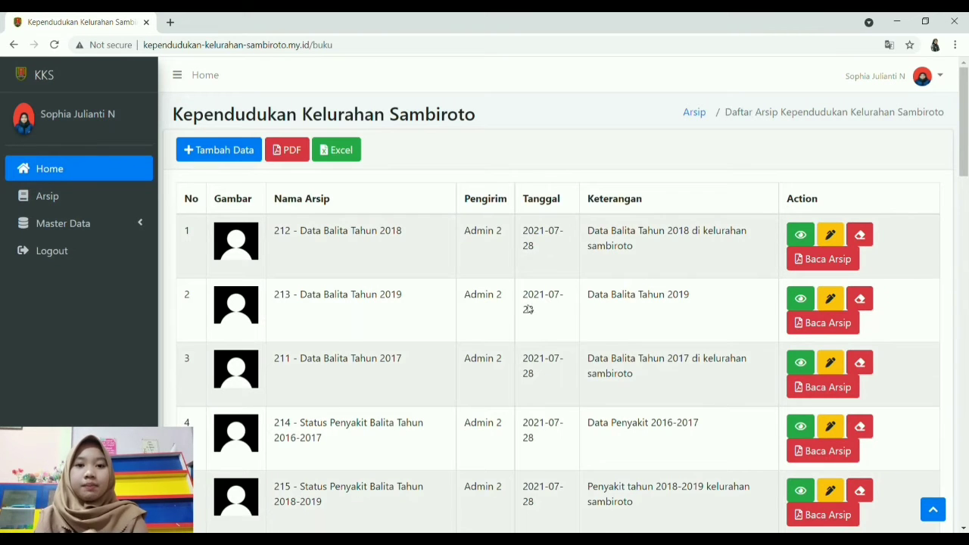
Search the admin's Arsip list for 111.
{"action": "left_click", "coordinate": [855, 202]}
{"action": "type", "text": "111"}
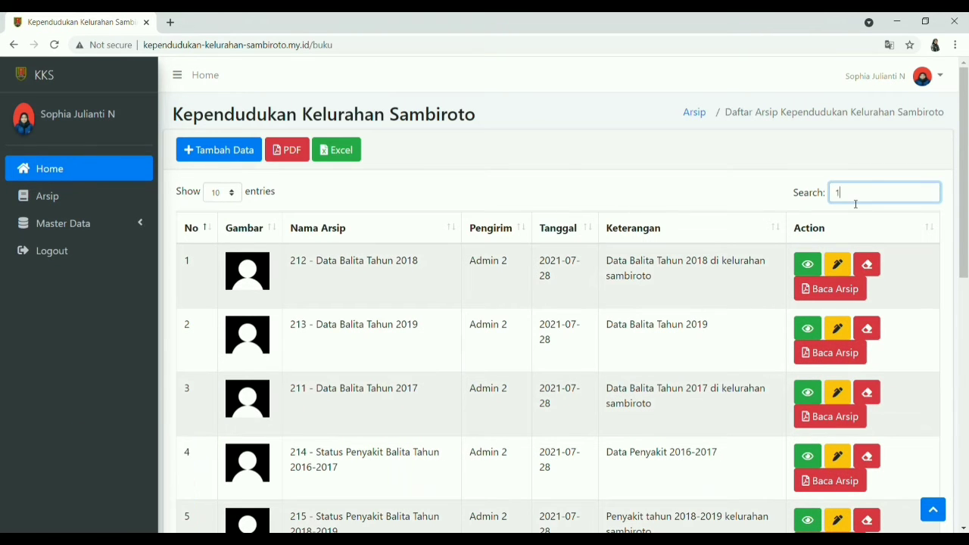